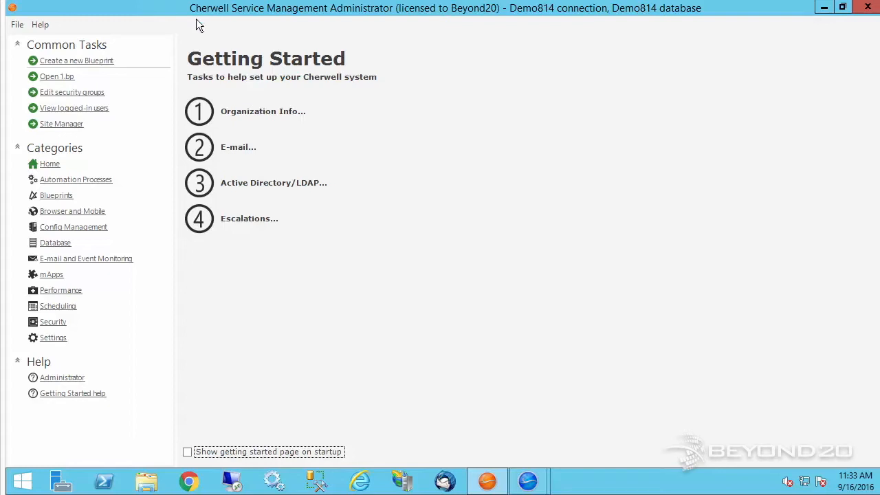
Step: Create a new Blueprint and open the business object actions of the Incident object for editing
{"action": "left_click", "coordinate": [93, 65]}
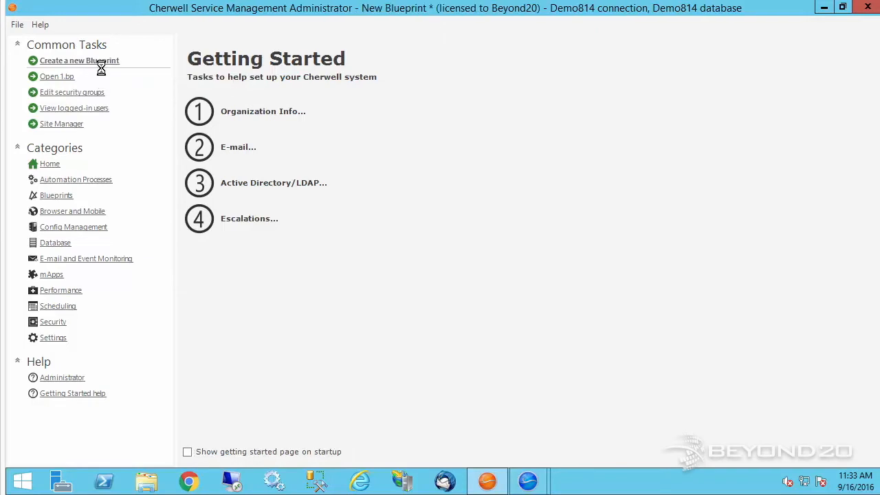
{"action": "left_click_drag", "start_coordinate": [383, 209], "coordinate": [378, 257]}
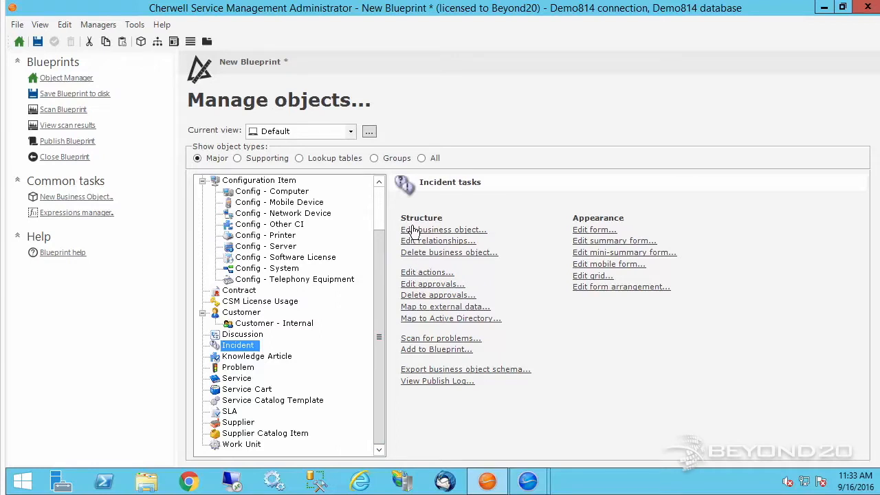
{"action": "left_click", "coordinate": [409, 275]}
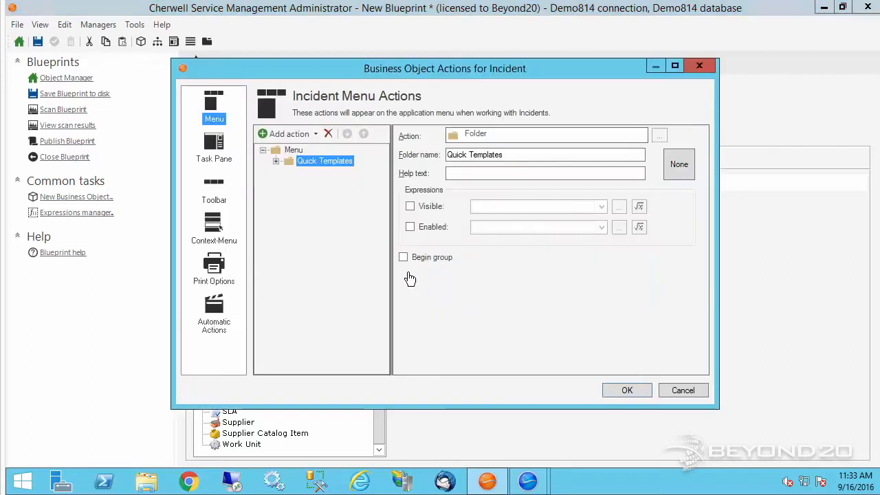
Step: Select the Execute Service Catalog Action entry under the Incident's automatic state change actions
{"action": "left_click", "coordinate": [214, 318]}
{"action": "left_click", "coordinate": [321, 217]}
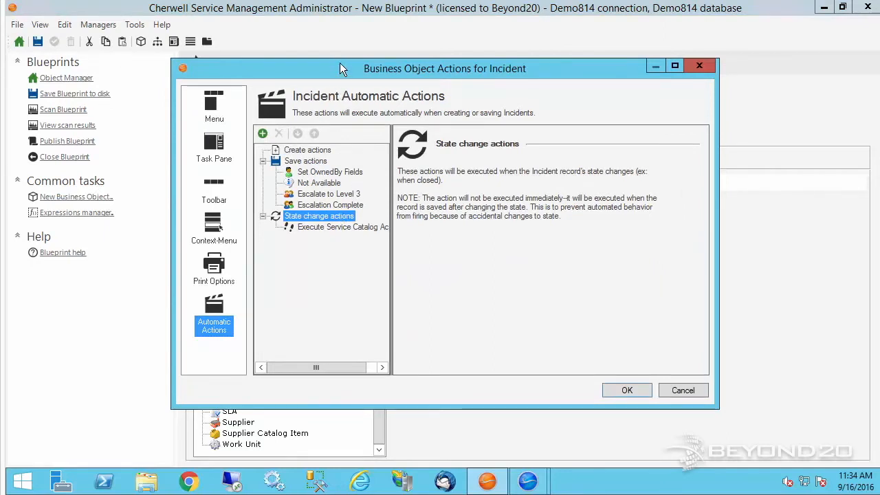
{"action": "left_click_drag", "start_coordinate": [340, 69], "coordinate": [338, 52]}
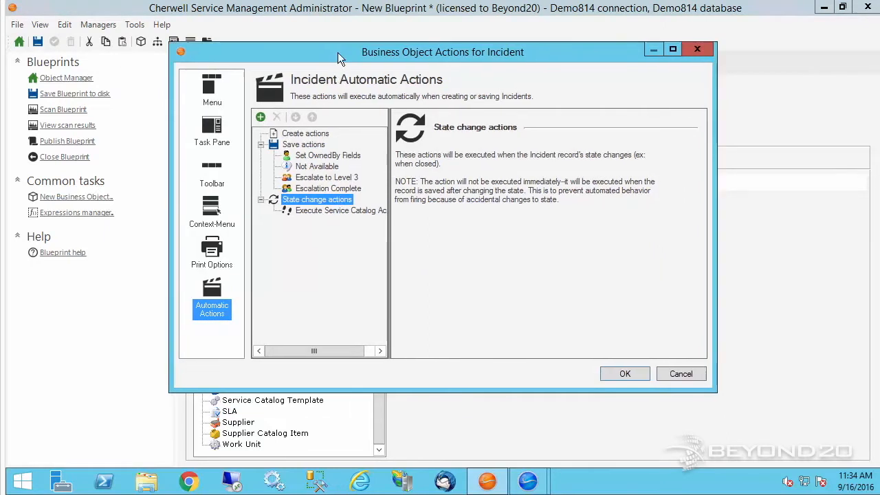
{"action": "left_click", "coordinate": [310, 209]}
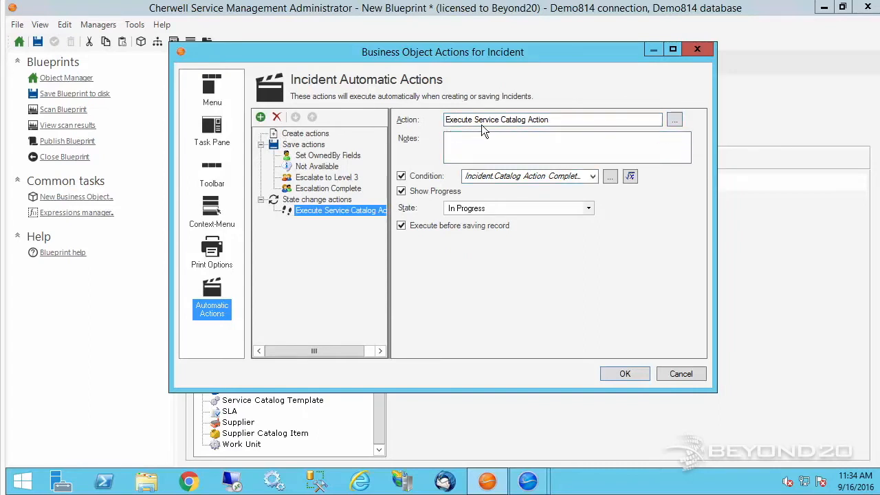
Step: Open the Execute Service Catalog Action One-Step for editing and view its run conditions
{"action": "left_click", "coordinate": [675, 120]}
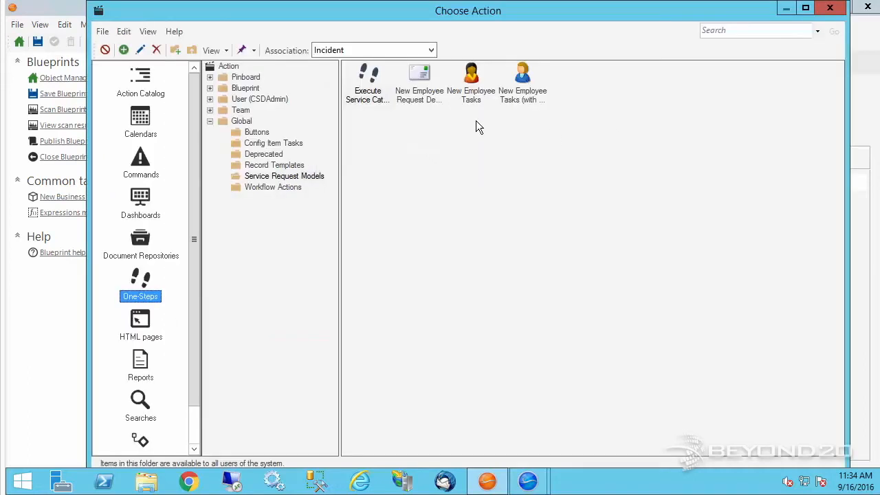
{"action": "right_click", "coordinate": [369, 96]}
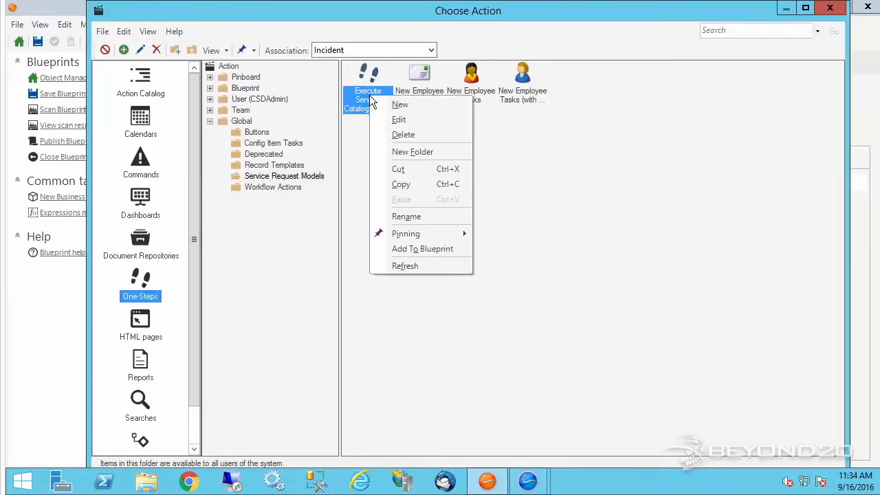
{"action": "left_click", "coordinate": [347, 166]}
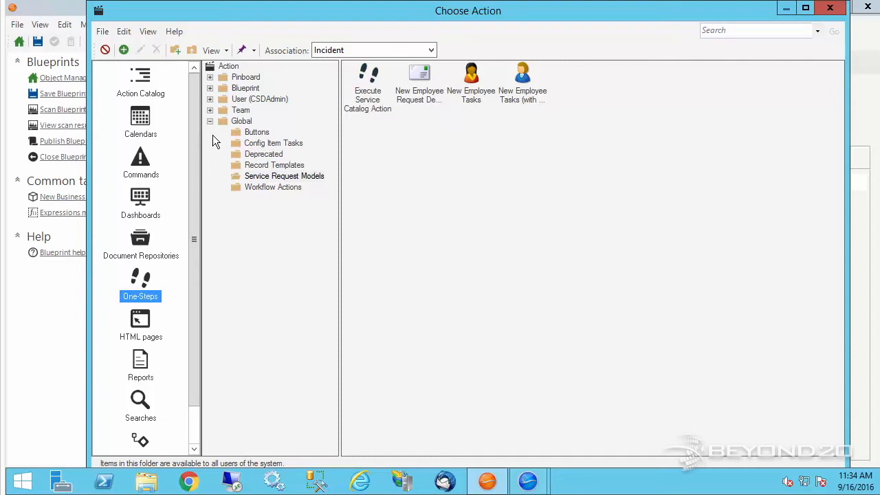
{"action": "right_click", "coordinate": [375, 106]}
{"action": "left_click", "coordinate": [427, 132]}
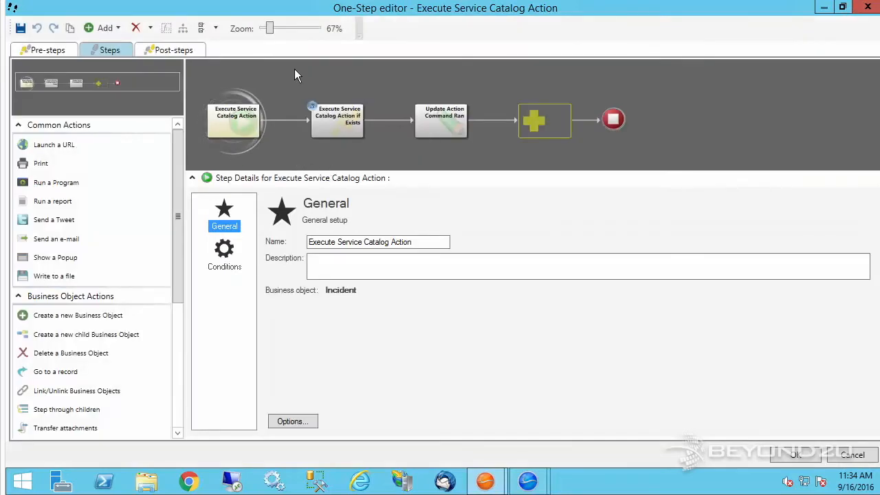
{"action": "mouse_move", "coordinate": [271, 28]}
{"action": "left_mouse_down"}
{"action": "mouse_move", "coordinate": [295, 27]}
{"action": "mouse_move", "coordinate": [286, 29]}
{"action": "left_mouse_up"}
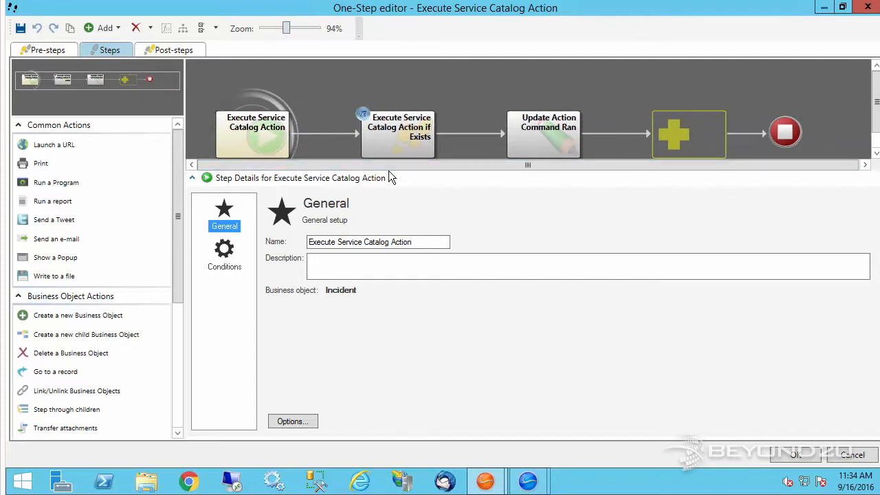
{"action": "left_click", "coordinate": [226, 260]}
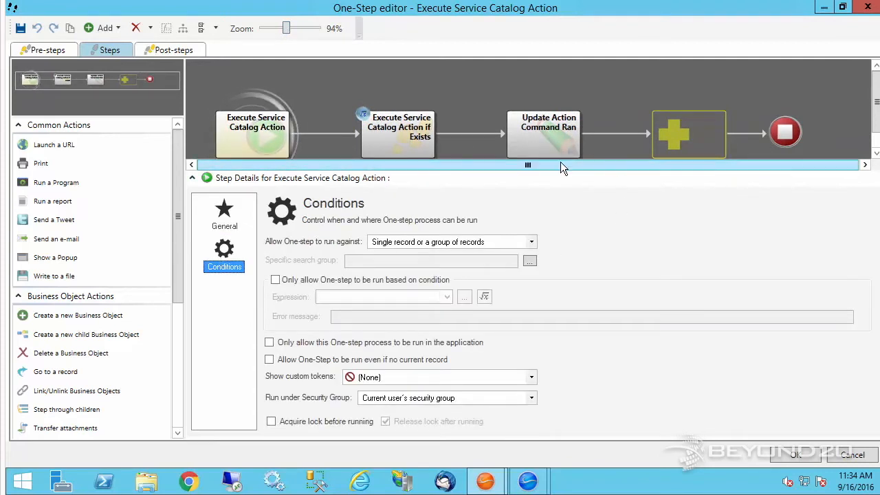
Step: Examine the condition expression of the Execute Service Catalog Action if Exists step, including its value field choices, without changing it
{"action": "left_click", "coordinate": [380, 138]}
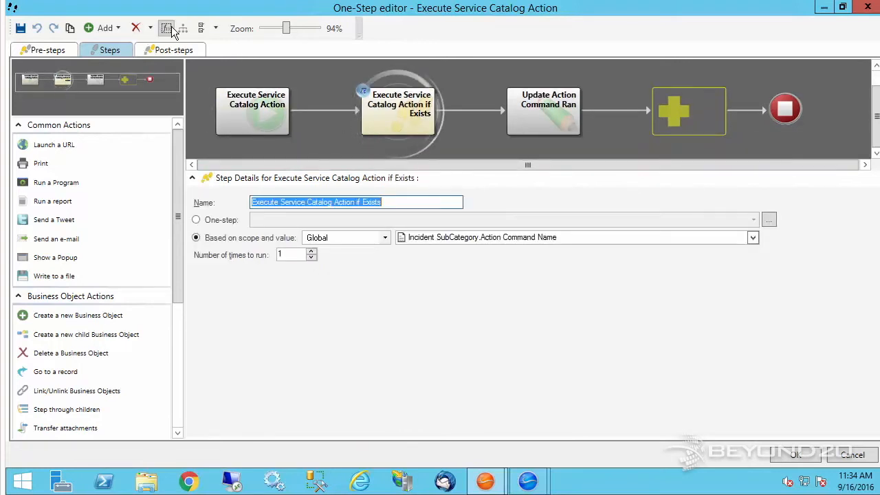
{"action": "left_click", "coordinate": [170, 28]}
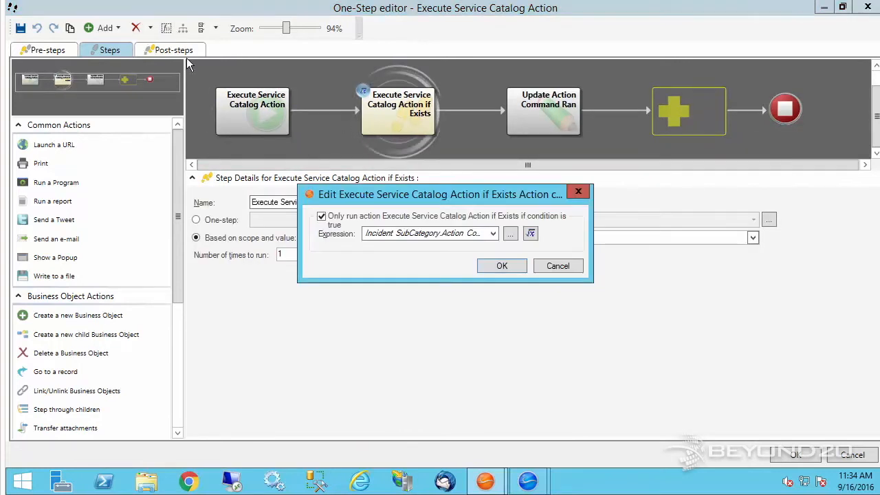
{"action": "left_click", "coordinate": [532, 233]}
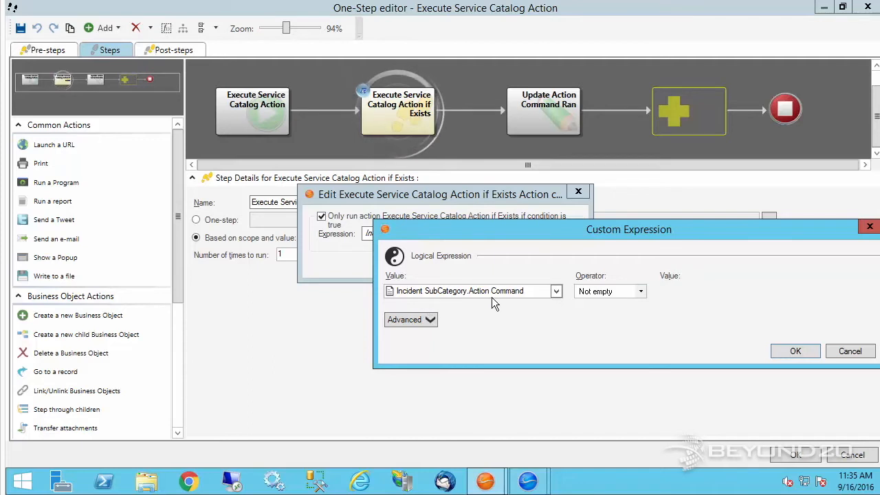
{"action": "left_click", "coordinate": [556, 292]}
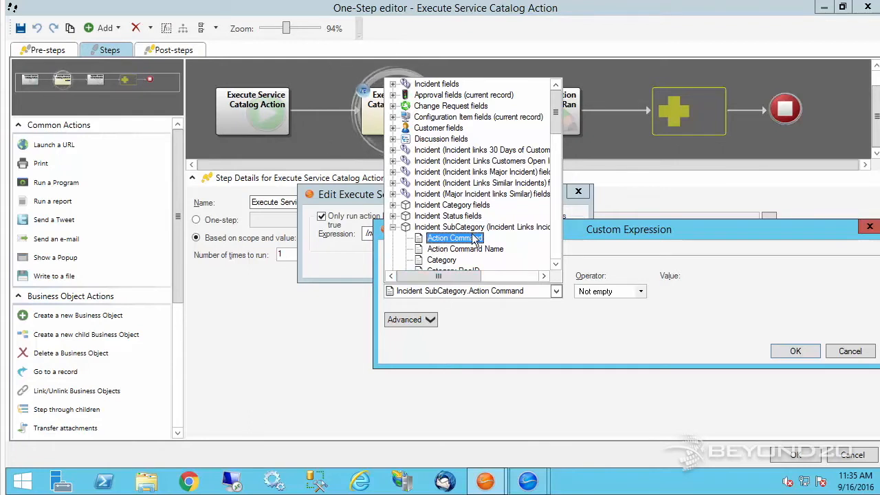
{"action": "left_click", "coordinate": [628, 335]}
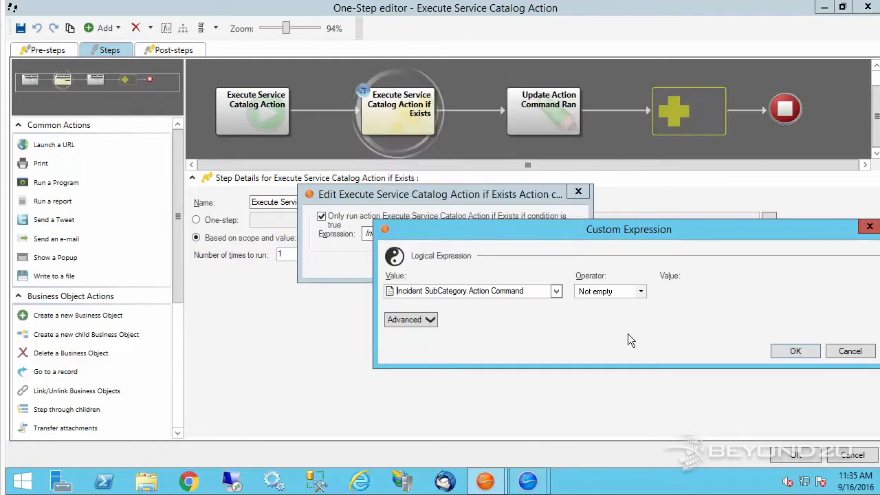
{"action": "left_click", "coordinate": [850, 352]}
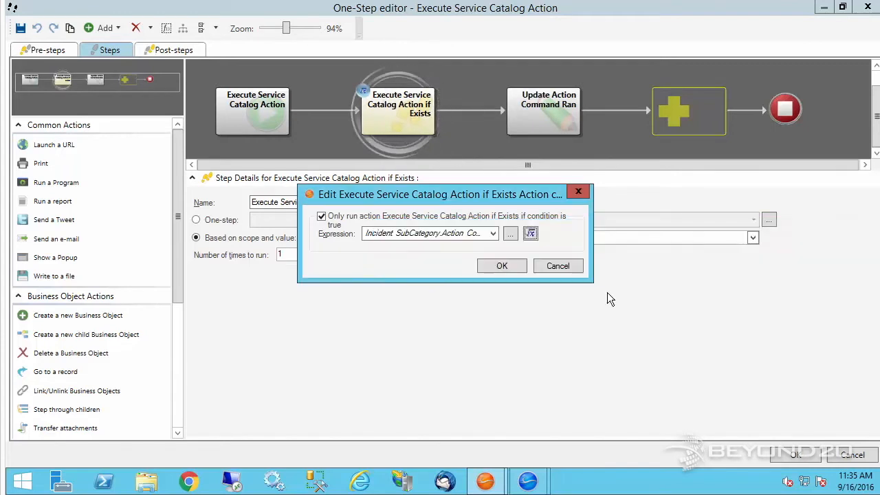
{"action": "left_click", "coordinate": [558, 266]}
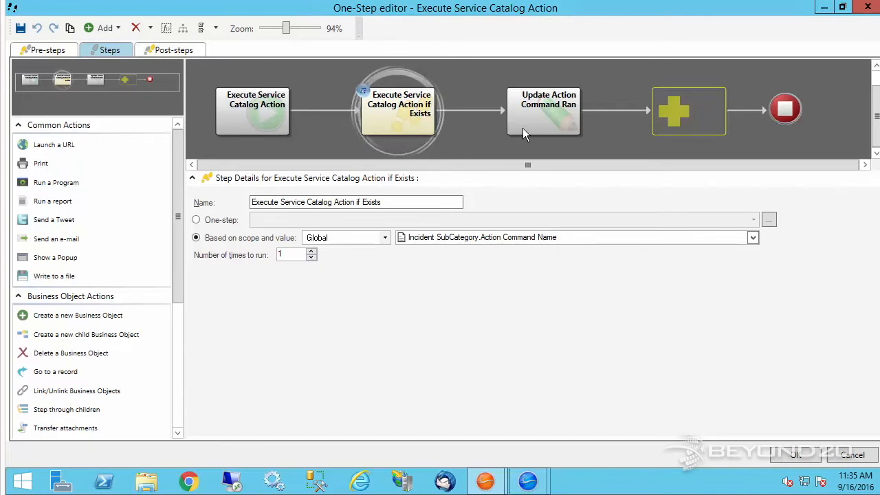
Step: In the Update Action Command Ran step, set the Incident field Catalog Action Complete to True
{"action": "left_click", "coordinate": [564, 123]}
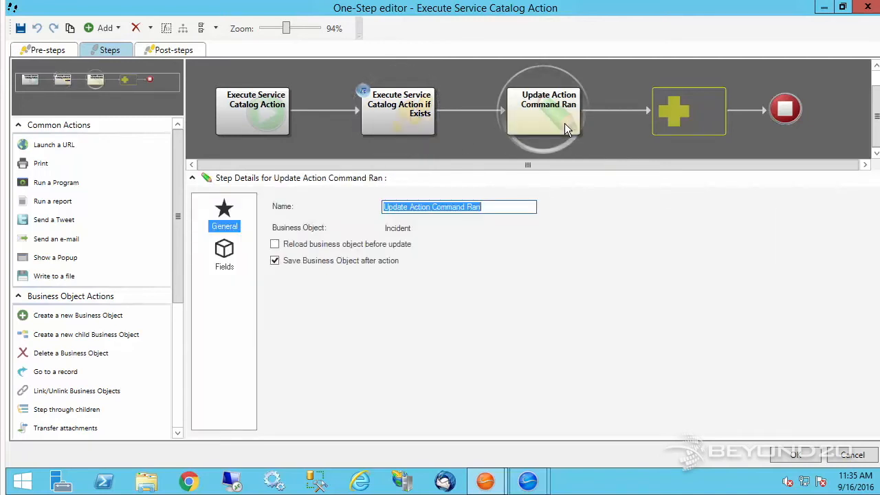
{"action": "left_click", "coordinate": [224, 255]}
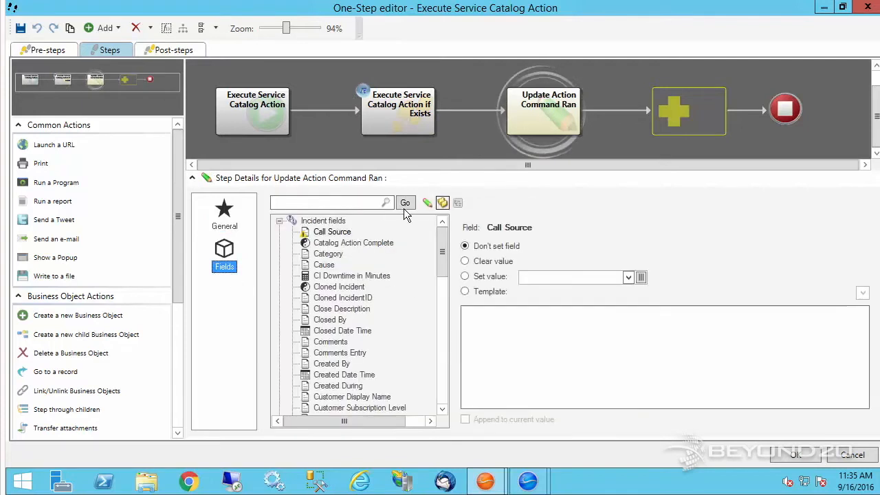
{"action": "left_click", "coordinate": [442, 202]}
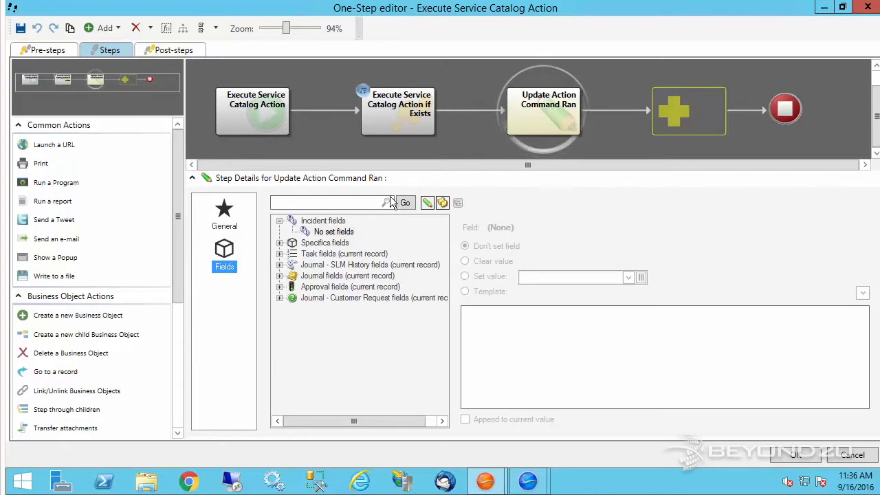
{"action": "left_click", "coordinate": [427, 202]}
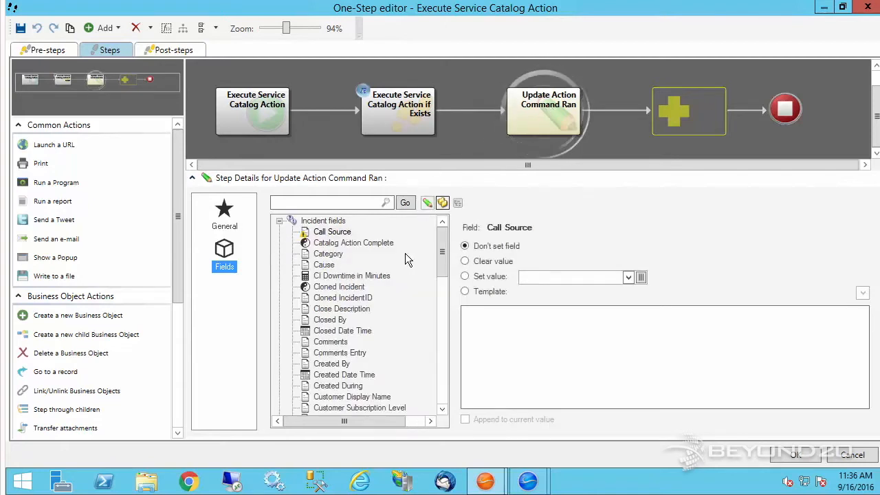
{"action": "left_click", "coordinate": [358, 244]}
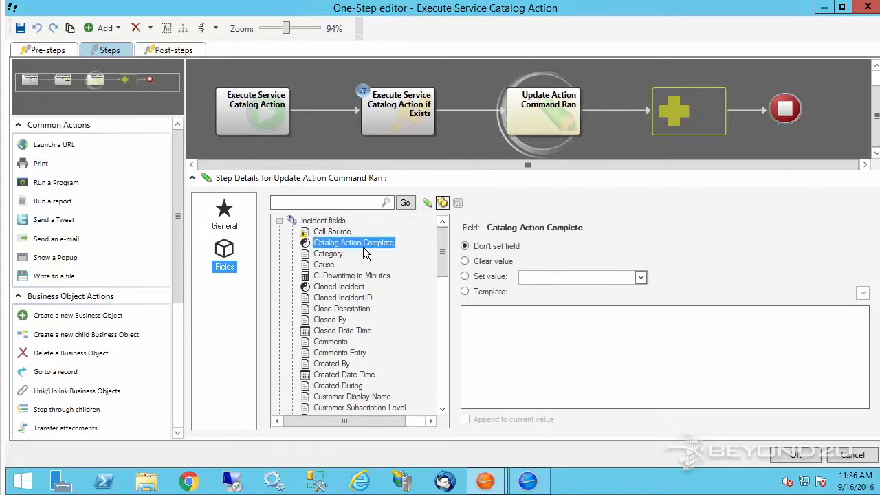
{"action": "left_click", "coordinate": [468, 277]}
{"action": "left_click", "coordinate": [635, 279]}
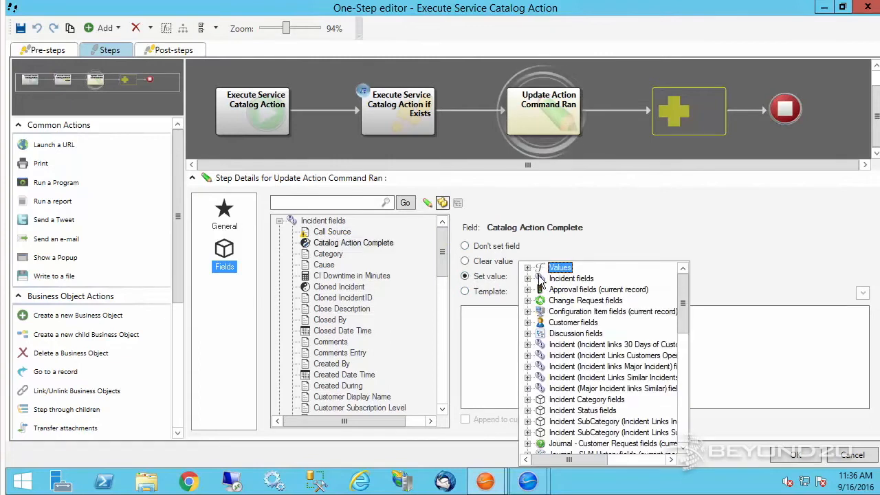
{"action": "left_click", "coordinate": [568, 279]}
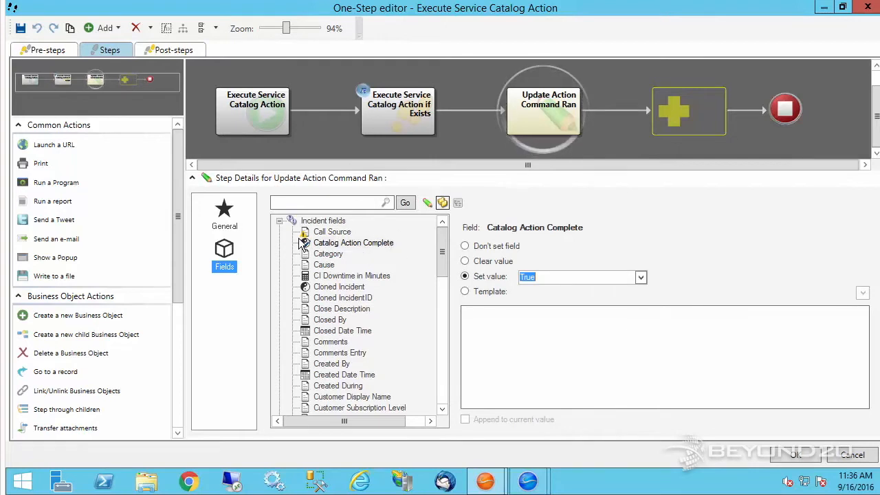
{"action": "left_click", "coordinate": [349, 246]}
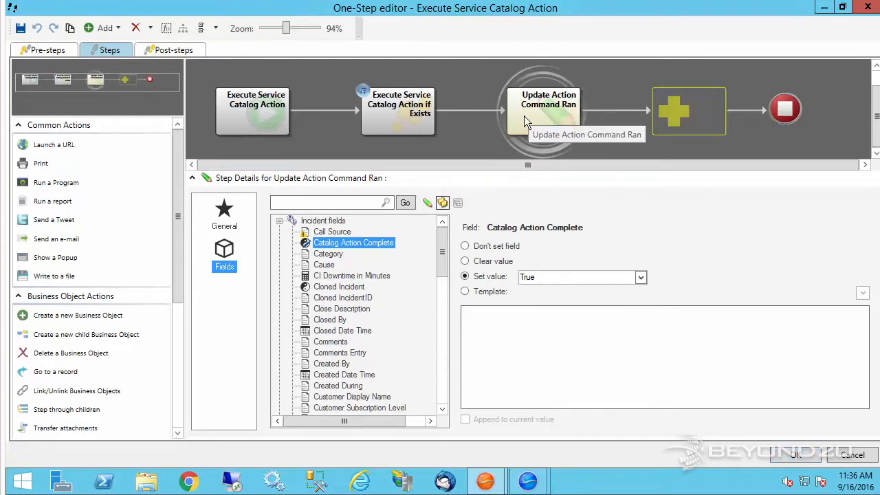
Step: Accept the One-Step edits and confirm Execute Service Catalog Action as the chosen automatic action
{"action": "left_click", "coordinate": [795, 456]}
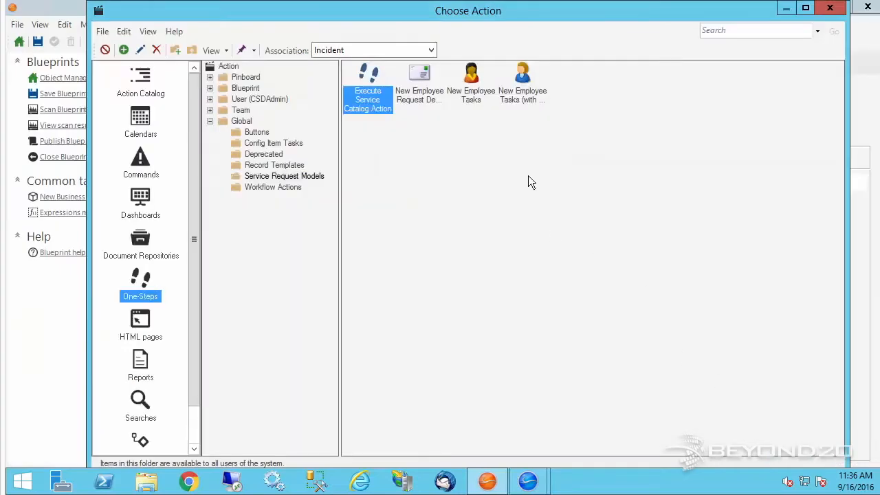
{"action": "double_click", "coordinate": [728, 12]}
{"action": "left_click", "coordinate": [810, 458]}
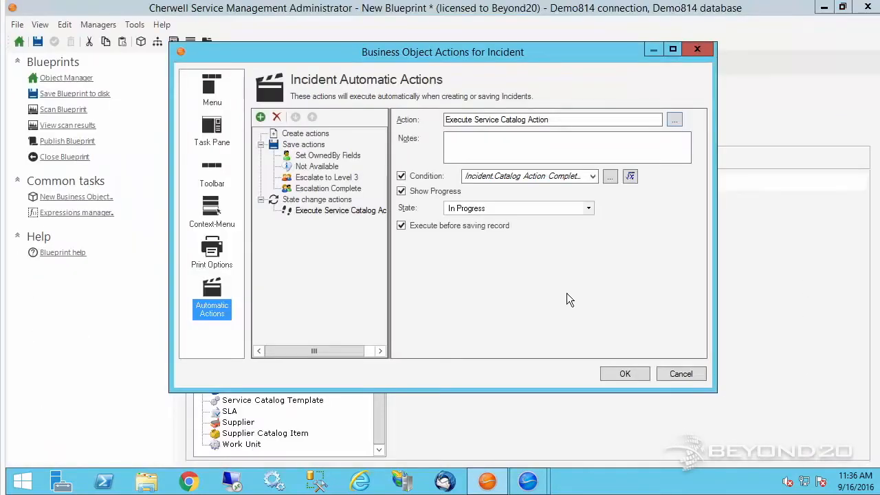
Step: Examine the custom condition expression of the Execute Service Catalog Action automatic action, including its Catalog Action Complete clause
{"action": "left_click", "coordinate": [630, 175]}
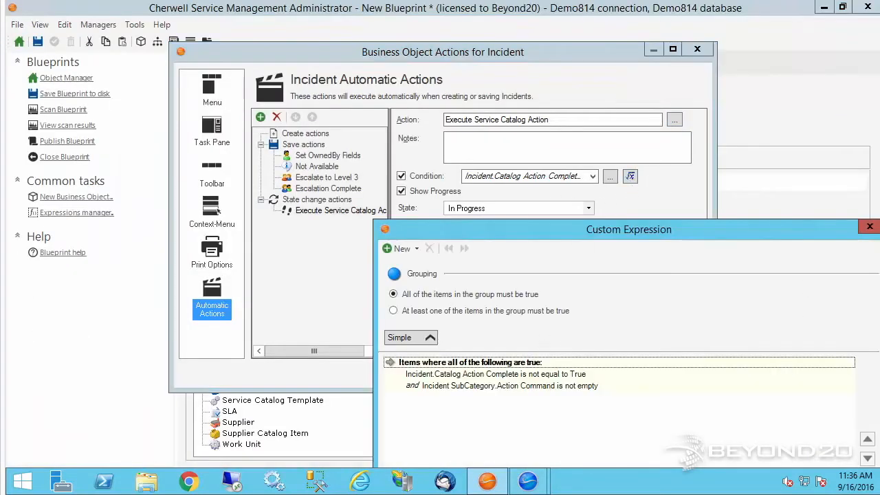
{"action": "left_click_drag", "start_coordinate": [514, 235], "coordinate": [448, 102]}
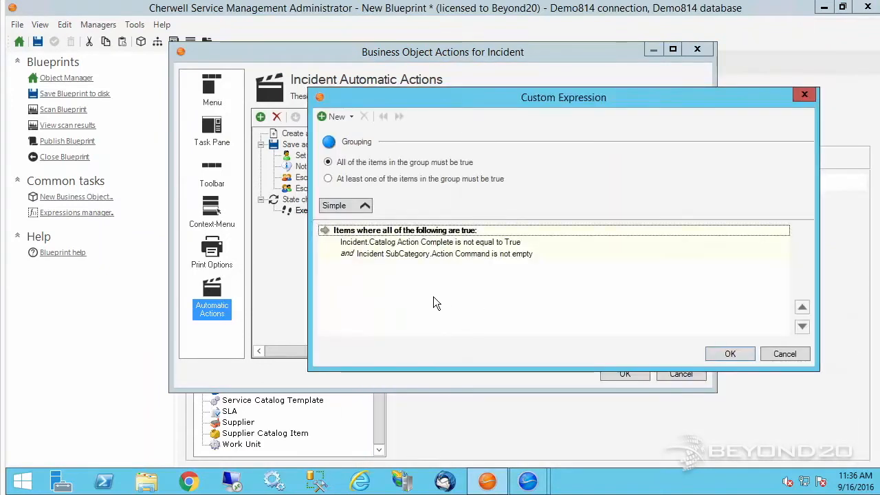
{"action": "left_click", "coordinate": [375, 244]}
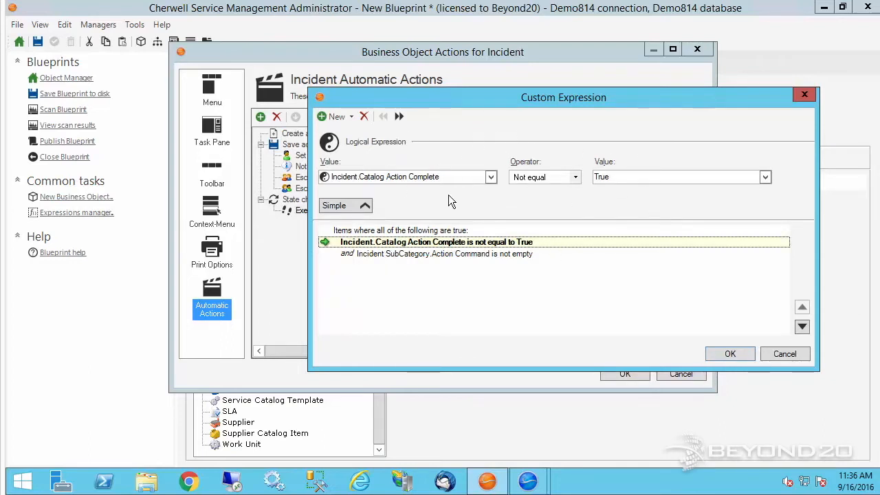
{"action": "left_click_drag", "start_coordinate": [424, 98], "coordinate": [421, 221]}
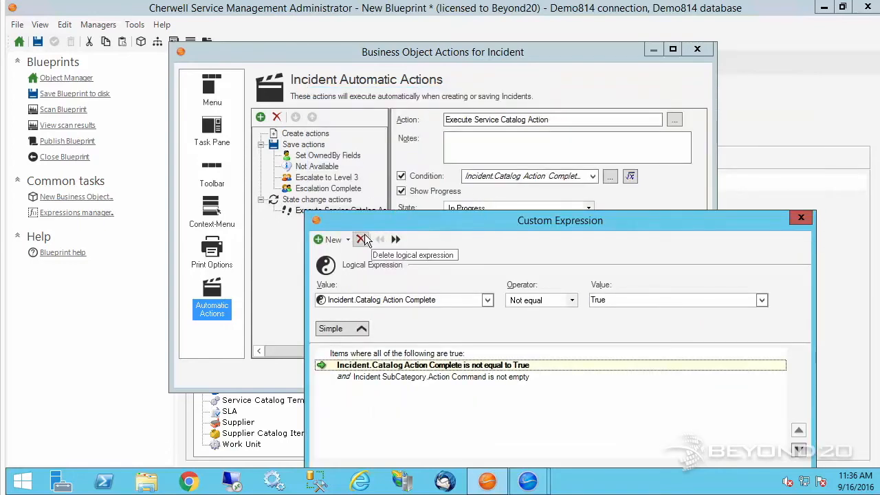
{"action": "left_click_drag", "start_coordinate": [473, 222], "coordinate": [464, 180]}
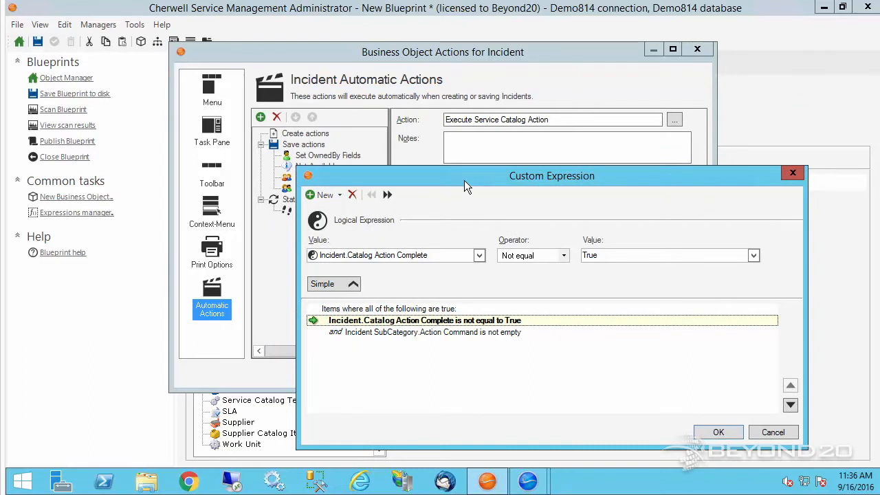
{"action": "left_click_drag", "start_coordinate": [464, 180], "coordinate": [455, 129]}
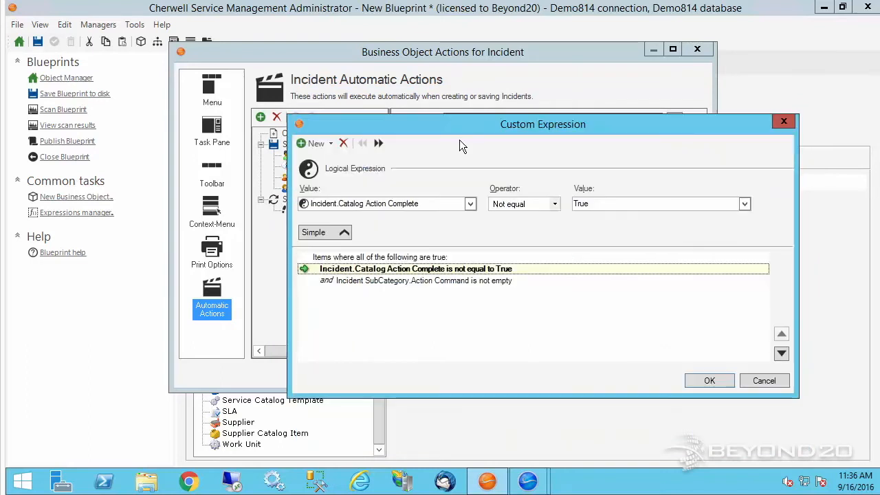
Step: Check the Incident SubCategory.Action Command clause of the custom expression, then accept the expression and the Incident automatic actions
{"action": "left_click", "coordinate": [394, 281]}
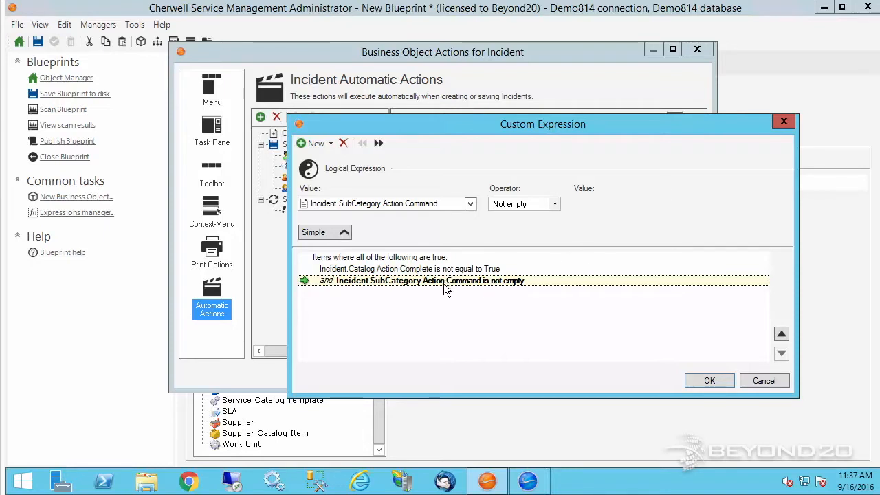
{"action": "left_click", "coordinate": [711, 380]}
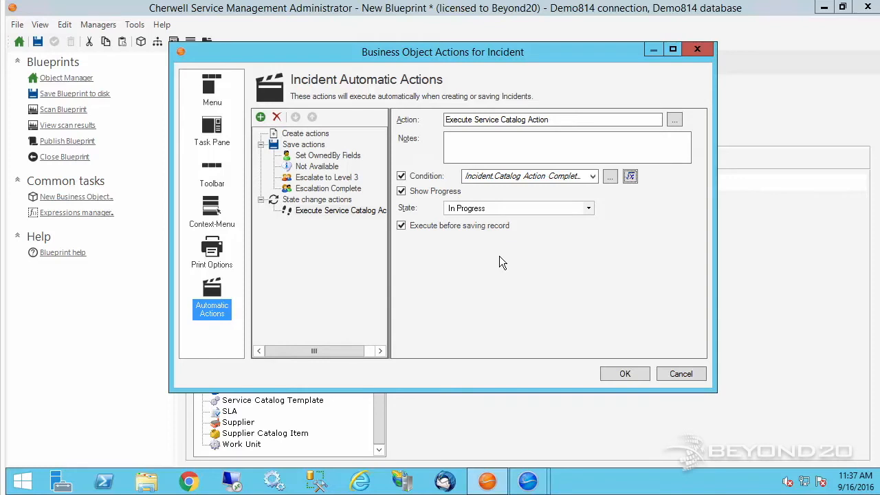
{"action": "left_click", "coordinate": [624, 376]}
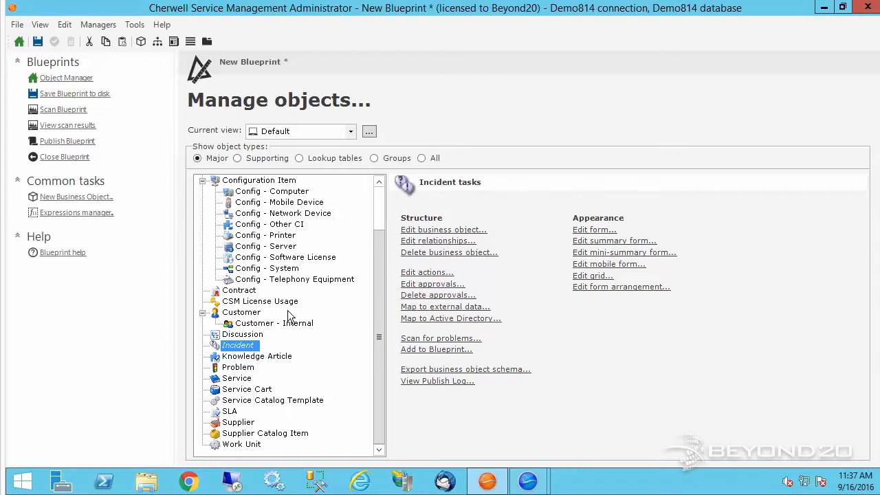
Step: Open the Incident business object, sort its fields by name, and open the properties of the Subcategory ID field
{"action": "left_click", "coordinate": [459, 229]}
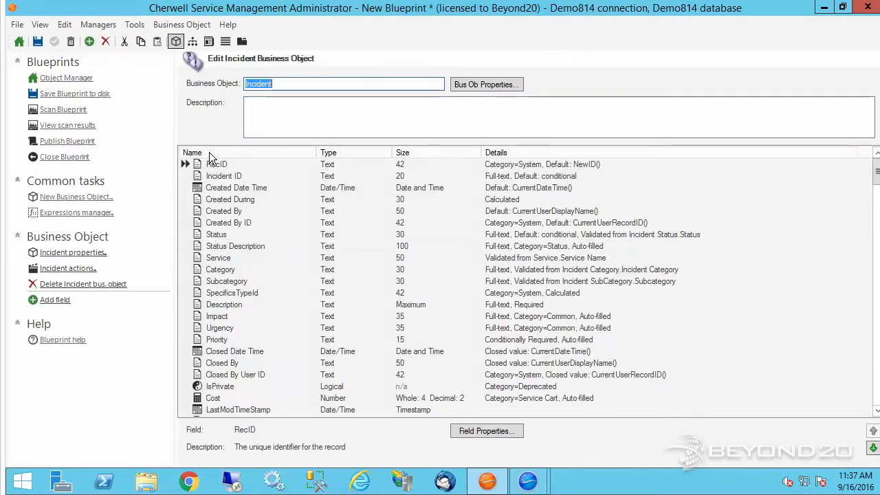
{"action": "left_click", "coordinate": [210, 154]}
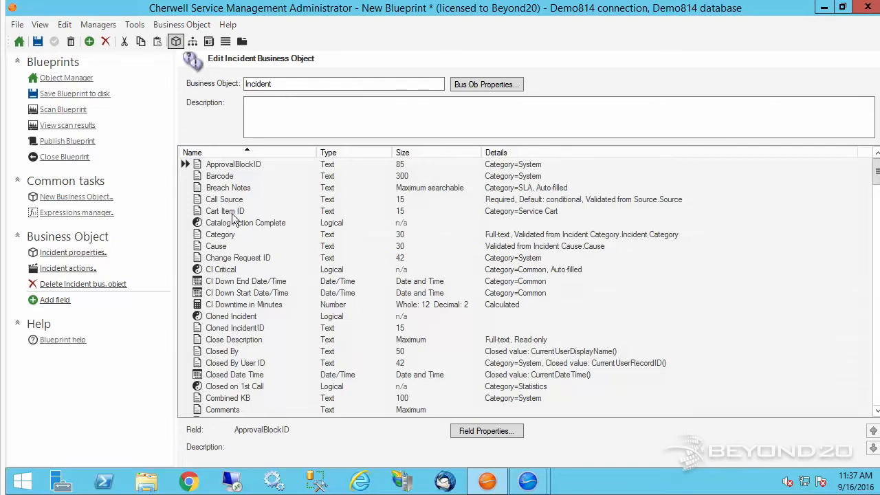
{"action": "scroll", "coordinate": [231, 215], "scroll_direction": "down", "scroll_amount": 14}
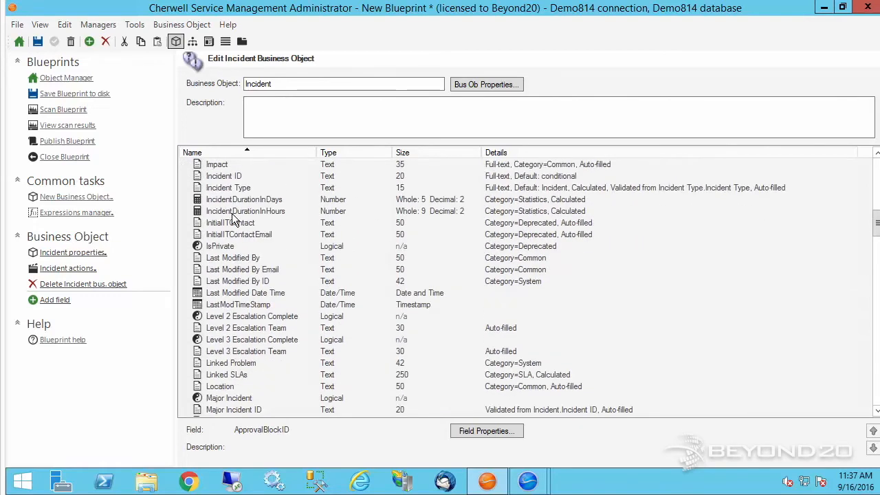
{"action": "scroll", "coordinate": [231, 216], "scroll_direction": "down", "scroll_amount": 20}
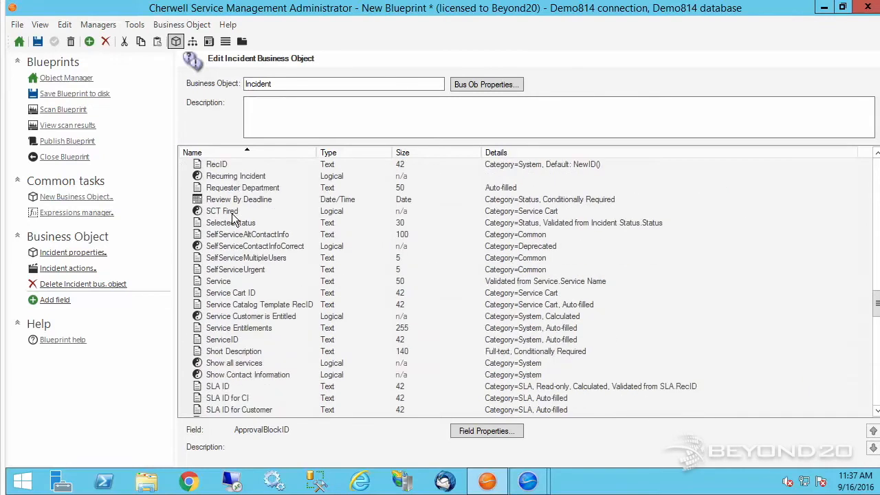
{"action": "scroll", "coordinate": [232, 219], "scroll_direction": "down", "scroll_amount": 20}
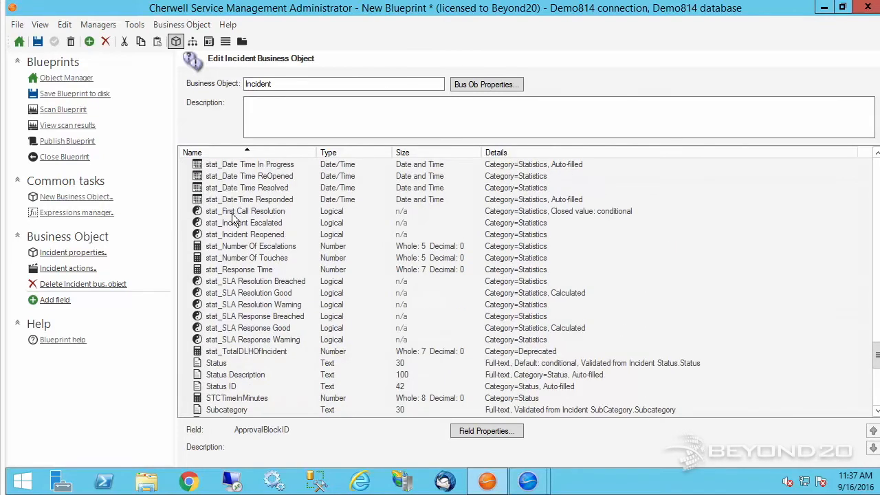
{"action": "scroll", "coordinate": [234, 217], "scroll_direction": "down", "scroll_amount": 3}
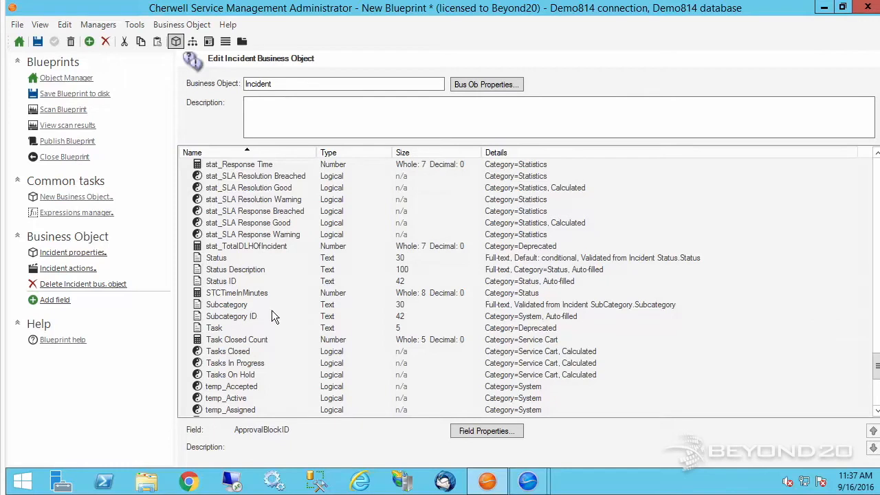
{"action": "double_click", "coordinate": [213, 316]}
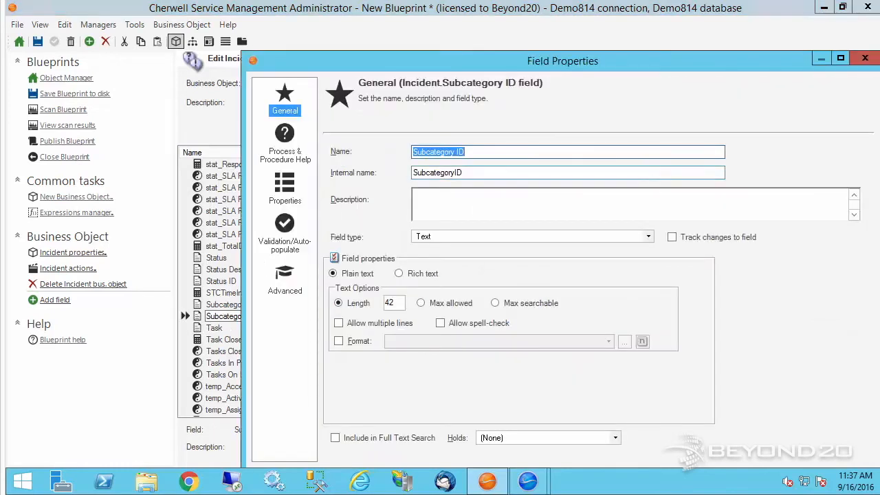
Step: Switch to the Cherwell Service Management window with the Global IT dashboard and create a new Incident
{"action": "left_click", "coordinate": [539, 480]}
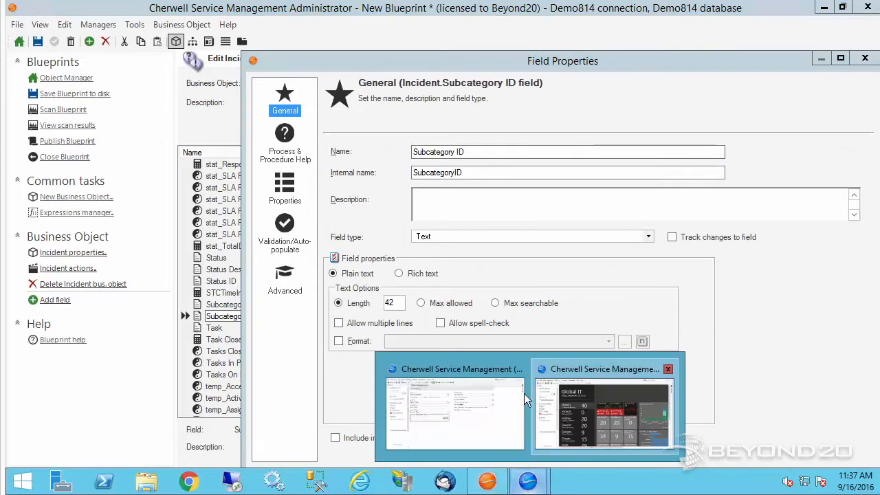
{"action": "left_click", "coordinate": [604, 440]}
{"action": "left_click", "coordinate": [140, 49]}
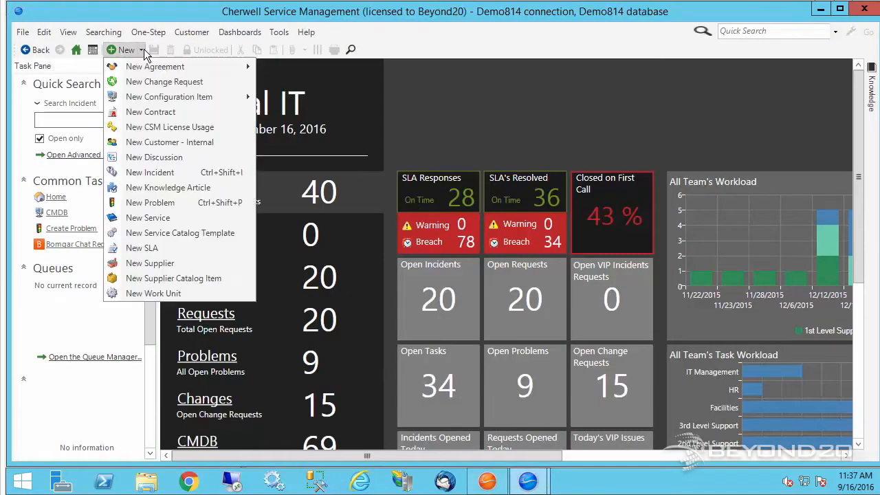
{"action": "left_click", "coordinate": [160, 172]}
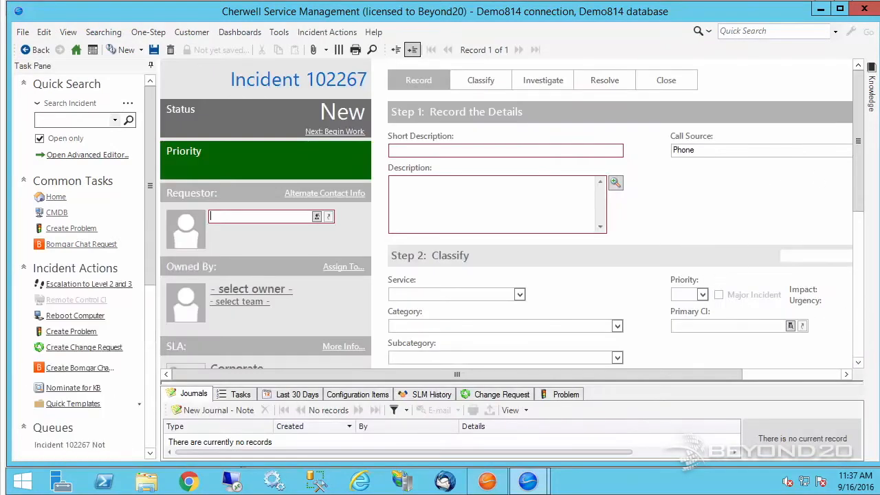
Step: Classify the new incident by searching the subcategories for "print" and choosing Printing, Desktop, Request desktop printer
{"action": "scroll", "coordinate": [858, 141], "scroll_direction": "down", "scroll_amount": 2}
{"action": "left_click_drag", "start_coordinate": [716, 374], "coordinate": [863, 366]}
{"action": "left_click", "coordinate": [694, 178]}
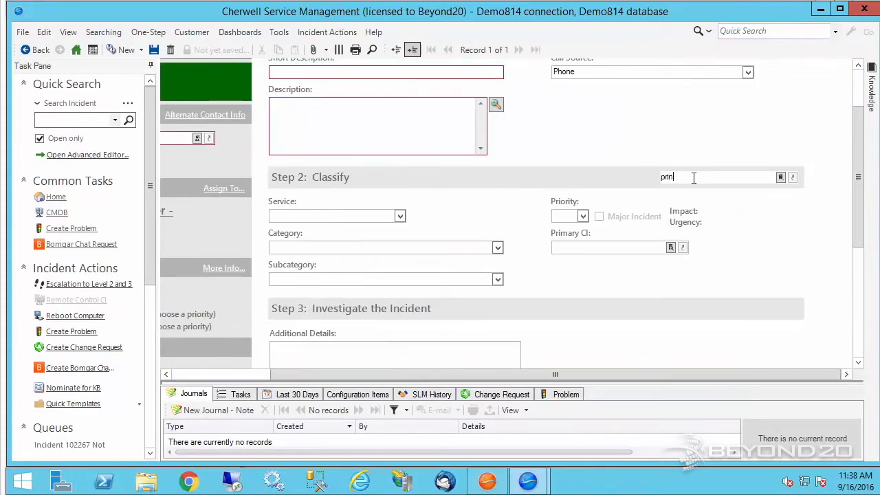
{"action": "type", "text": "print"}
{"action": "key", "text": "Return"}
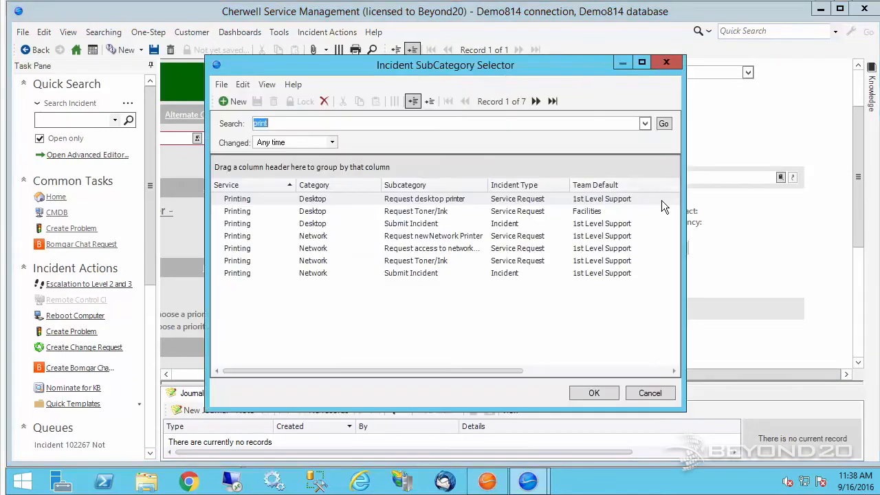
{"action": "double_click", "coordinate": [252, 198]}
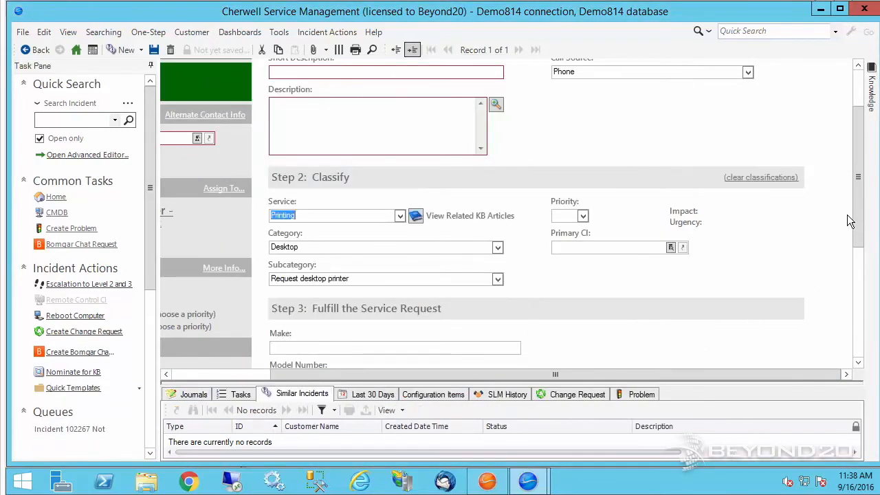
{"action": "left_click_drag", "start_coordinate": [859, 221], "coordinate": [858, 259]}
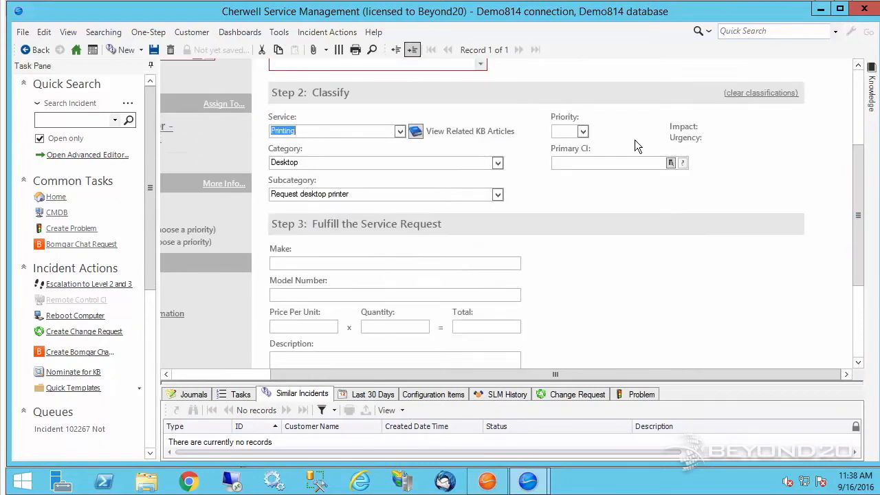
Step: Open the incident's current object values through the System Analyzer, include empty fields, and examine the System category fields
{"action": "left_click", "coordinate": [369, 31]}
{"action": "left_click", "coordinate": [406, 107]}
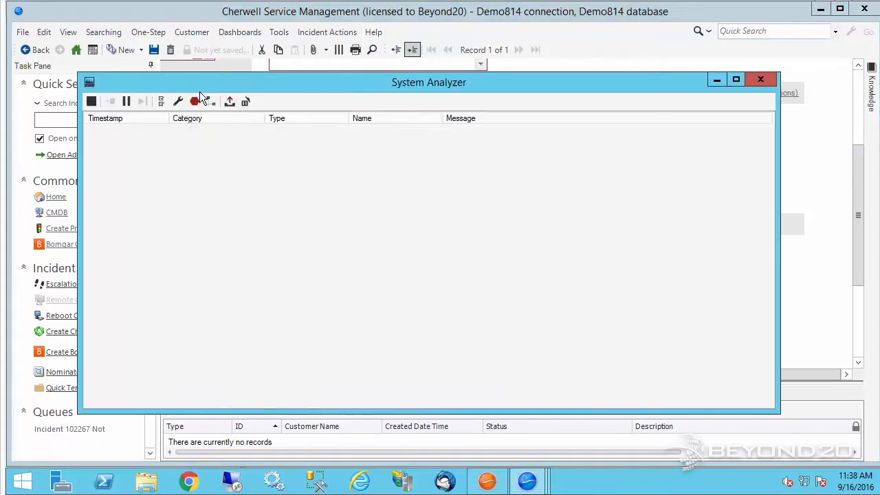
{"action": "left_click", "coordinate": [210, 102]}
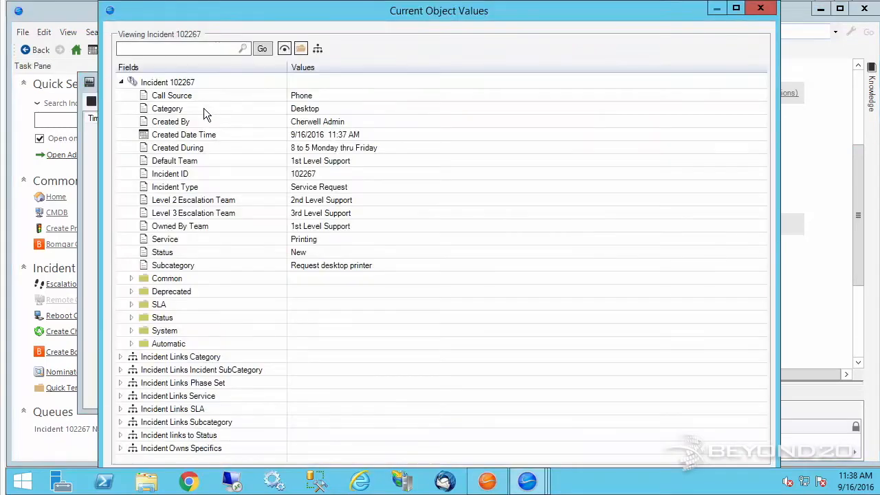
{"action": "left_click", "coordinate": [284, 49]}
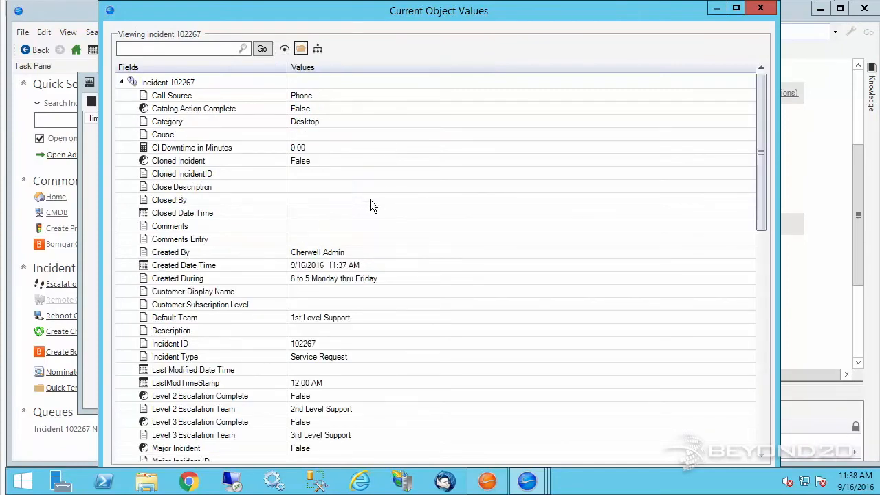
{"action": "left_click_drag", "start_coordinate": [760, 132], "coordinate": [754, 385]}
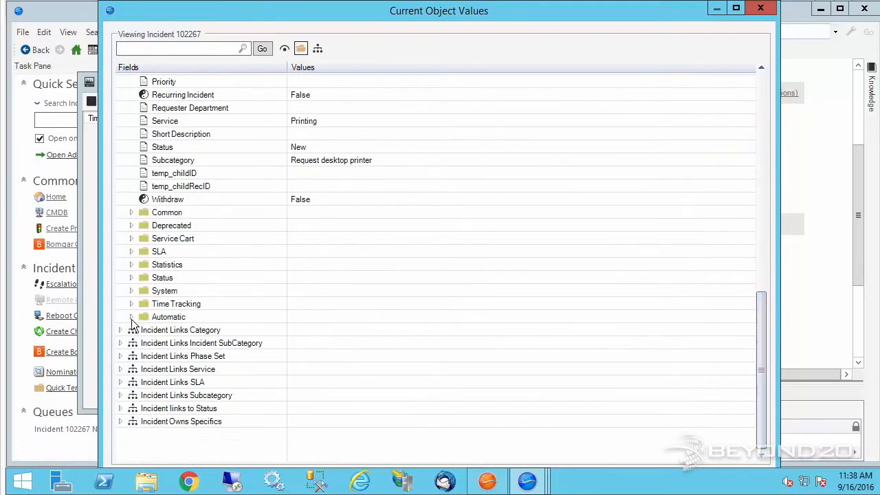
{"action": "left_click", "coordinate": [132, 291]}
{"action": "scroll", "coordinate": [278, 335], "scroll_direction": "down", "scroll_amount": 3}
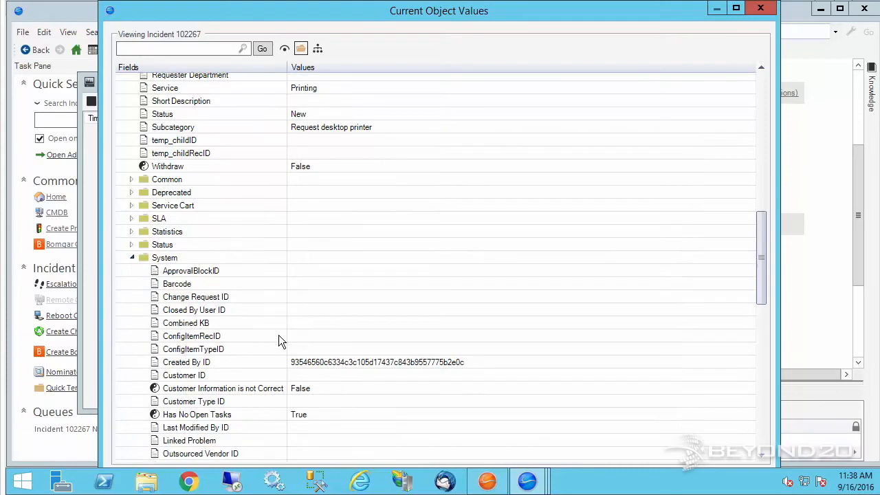
{"action": "scroll", "coordinate": [278, 335], "scroll_direction": "down", "scroll_amount": 3}
{"action": "scroll", "coordinate": [278, 334], "scroll_direction": "down", "scroll_amount": 5}
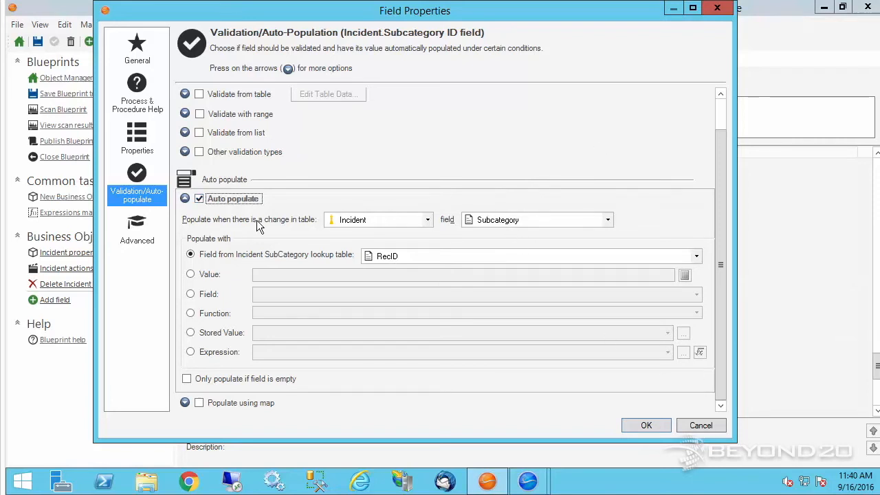
Step: Cancel the Subcategory ID field's auto-population settings and close the blueprint without saving its changes
{"action": "left_click", "coordinate": [199, 199]}
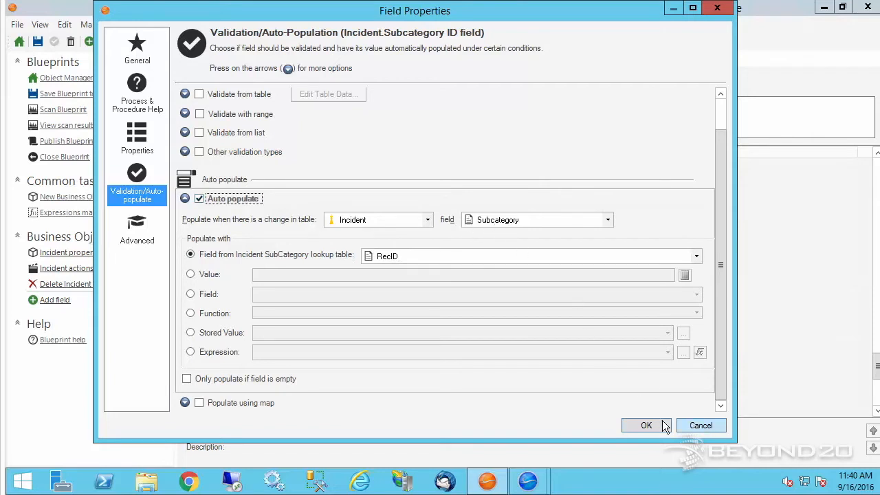
{"action": "left_click", "coordinate": [699, 425]}
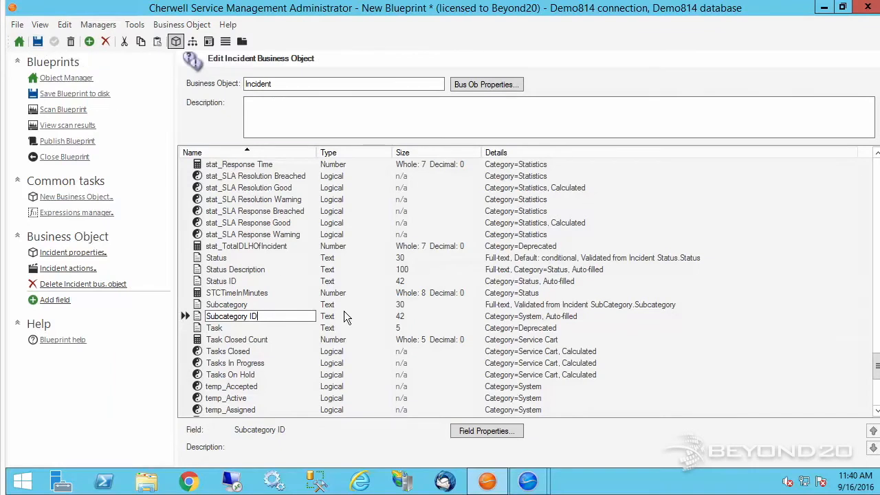
{"action": "left_click", "coordinate": [66, 156]}
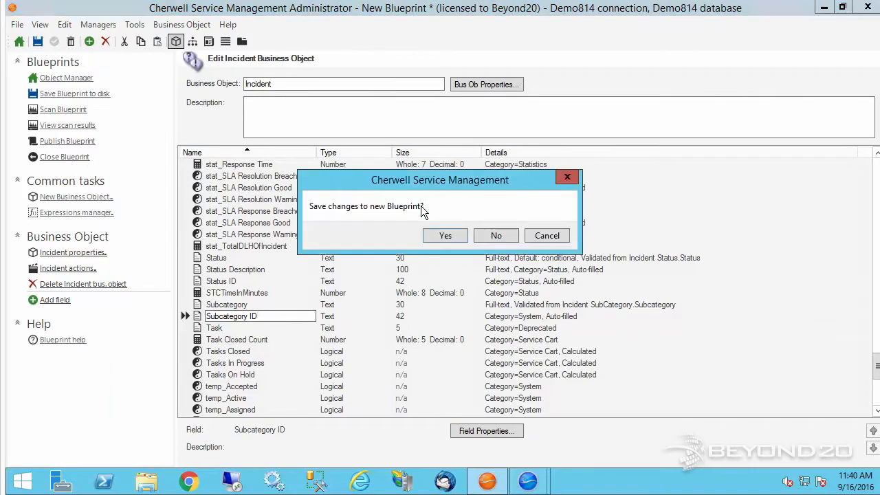
{"action": "left_click", "coordinate": [496, 236]}
Step: Switch to the Cherwell Service Management window showing the Subcategory record and open the Incident SubCategory list in Table Management
{"action": "mouse_move", "coordinate": [528, 481]}
{"action": "left_click", "coordinate": [470, 389]}
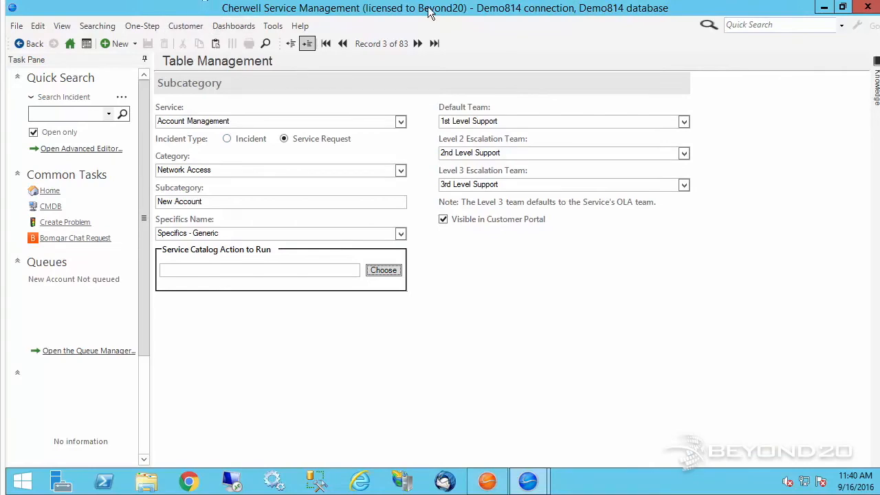
{"action": "left_click", "coordinate": [273, 28]}
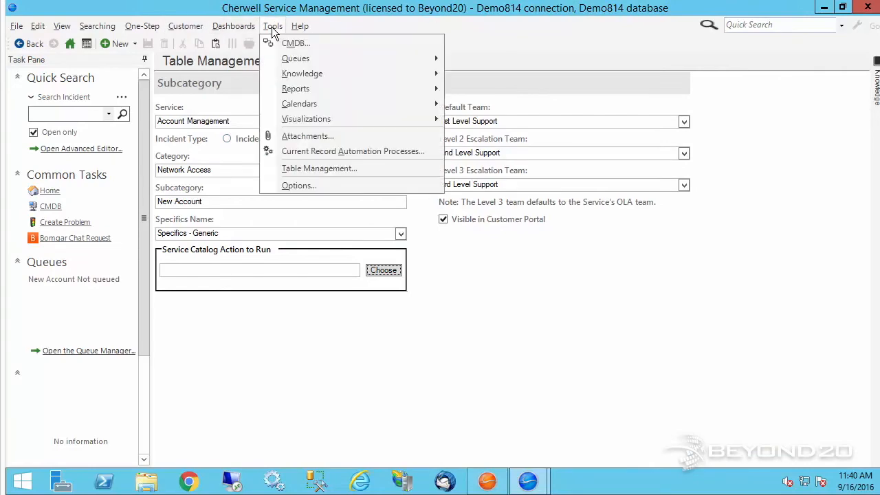
{"action": "left_click", "coordinate": [335, 167]}
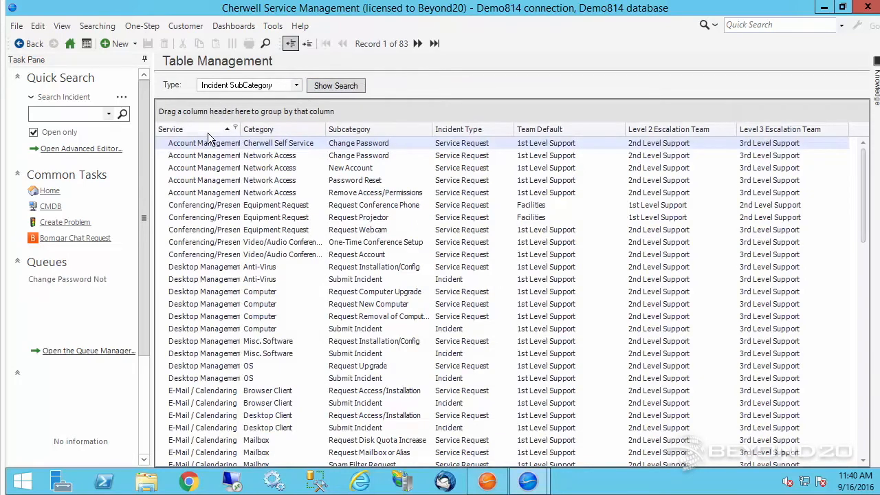
Step: Group the subcategory list by Service and Category, and open the New Account record under Account Management, Network Access
{"action": "mouse_move", "coordinate": [203, 128]}
{"action": "left_mouse_down"}
{"action": "mouse_move", "coordinate": [198, 102]}
{"action": "mouse_move", "coordinate": [210, 126]}
{"action": "left_mouse_up"}
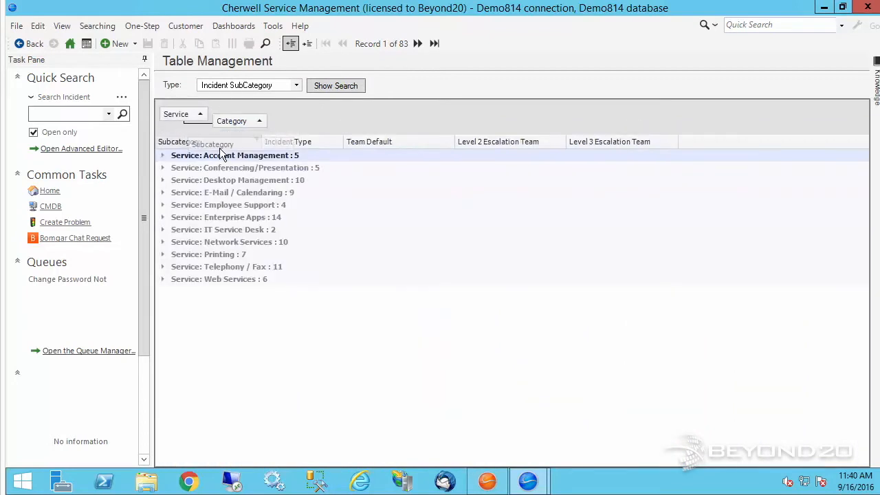
{"action": "left_click", "coordinate": [164, 156]}
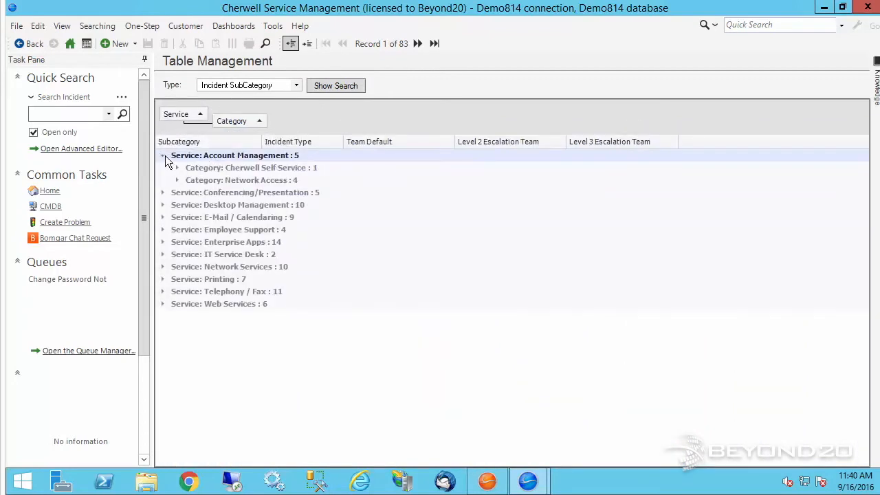
{"action": "left_click", "coordinate": [224, 179]}
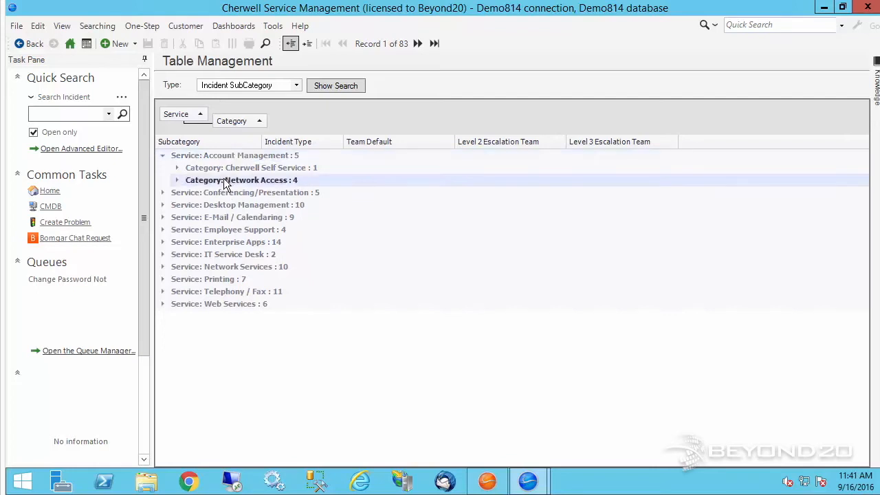
{"action": "left_click", "coordinate": [177, 180]}
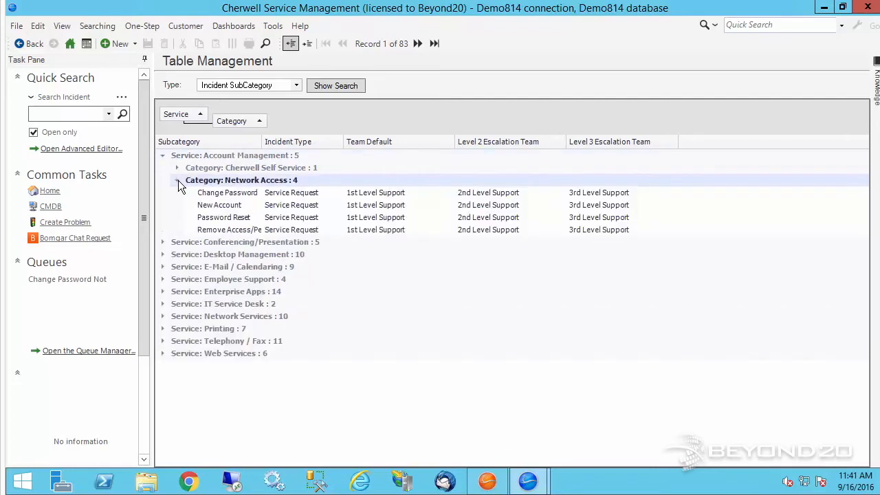
{"action": "left_click", "coordinate": [227, 206]}
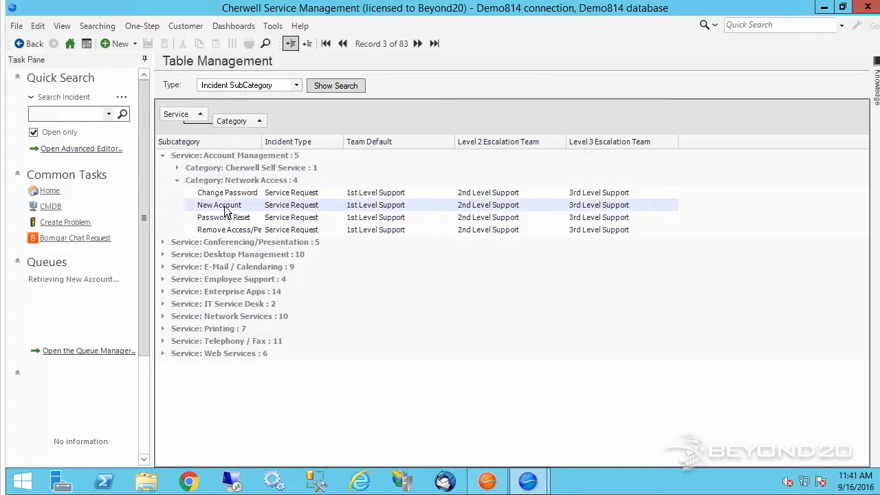
{"action": "double_click", "coordinate": [224, 206]}
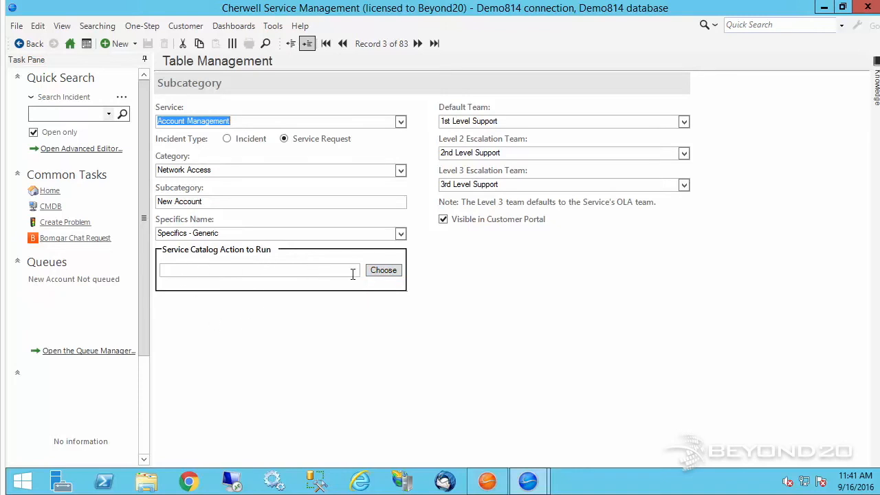
Step: Set the New Account subcategory's Service Catalog Action to the Show Popup One-Step associated with Incident, and save the record
{"action": "left_click", "coordinate": [389, 274]}
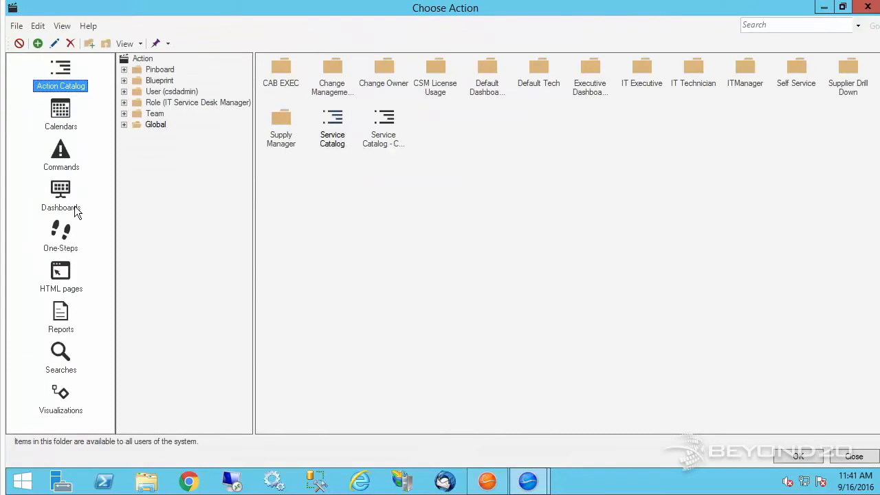
{"action": "left_click", "coordinate": [60, 237]}
{"action": "left_click", "coordinate": [287, 44]}
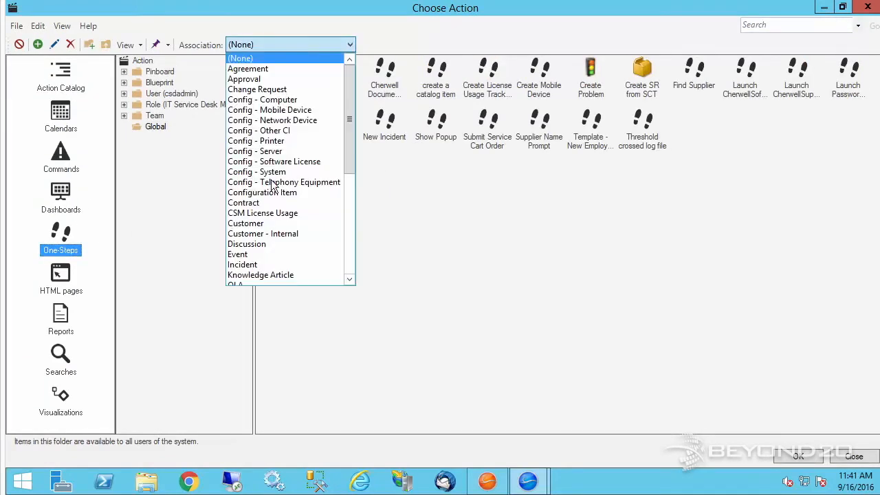
{"action": "left_click", "coordinate": [263, 264]}
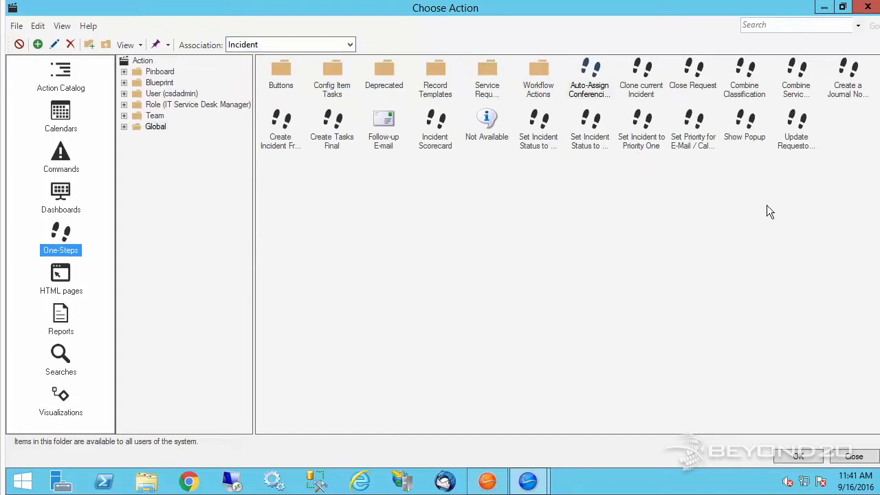
{"action": "left_click", "coordinate": [746, 125]}
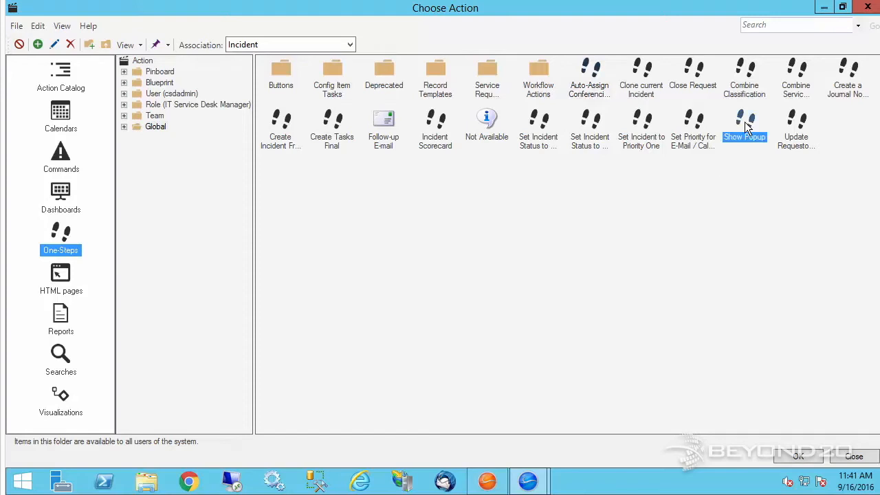
{"action": "left_click", "coordinate": [798, 458]}
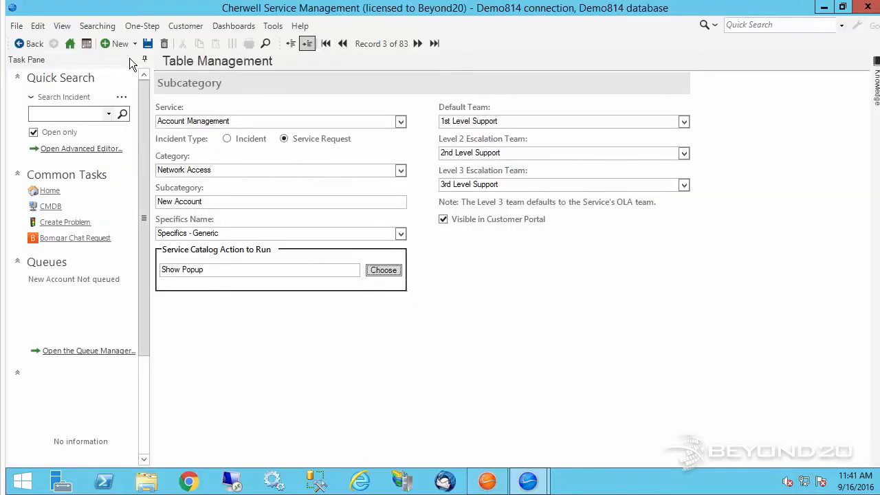
{"action": "left_click", "coordinate": [147, 44]}
Step: Choose the Incident One-Step Show Popup again as the subcategory's service catalog action and save the record again
{"action": "left_click", "coordinate": [374, 272]}
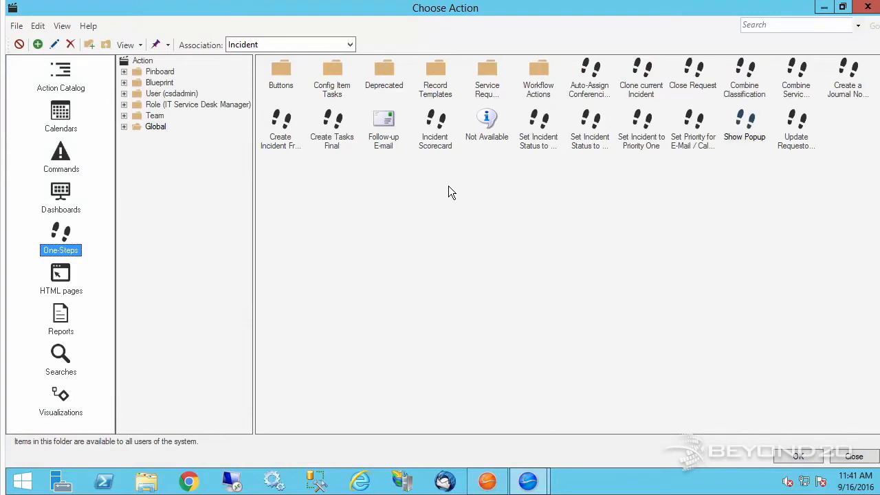
{"action": "double_click", "coordinate": [750, 123]}
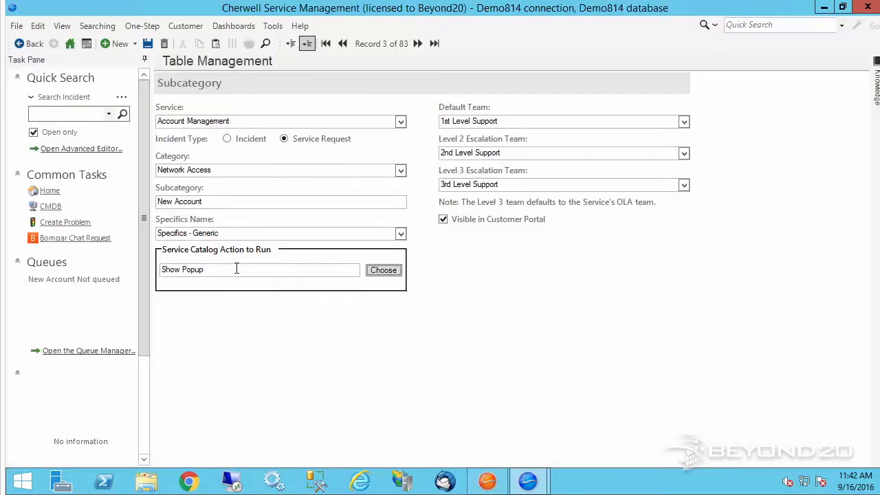
{"action": "left_click", "coordinate": [216, 272]}
{"action": "left_click", "coordinate": [148, 43]}
Step: Switch to the Cherwell Service Management window with the unsaved Printing incident and abandon that incident
{"action": "mouse_move", "coordinate": [528, 481]}
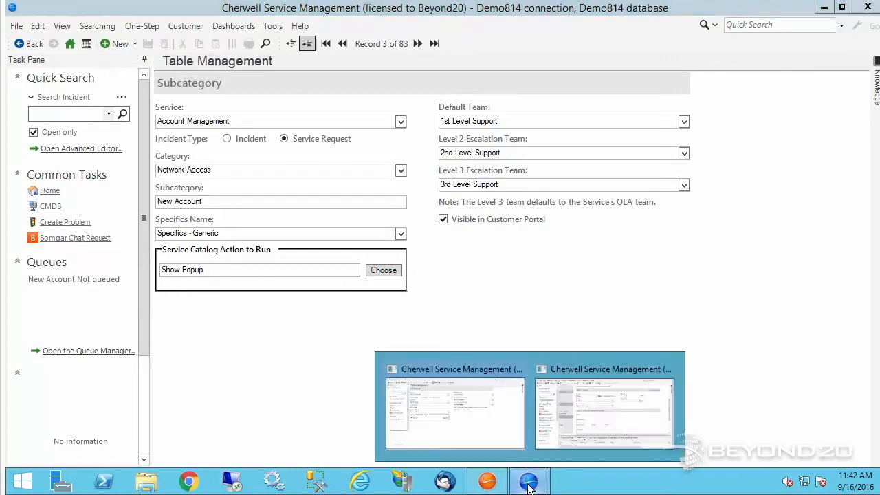
{"action": "left_click", "coordinate": [606, 416]}
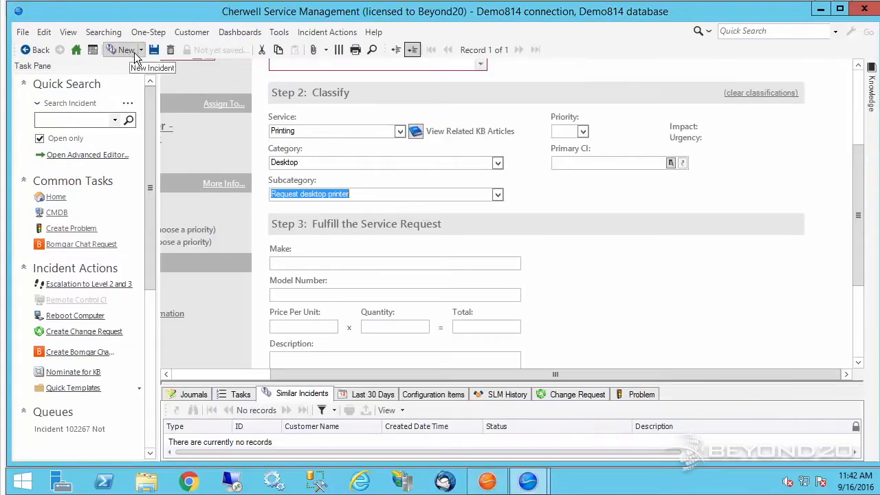
{"action": "left_click", "coordinate": [174, 51]}
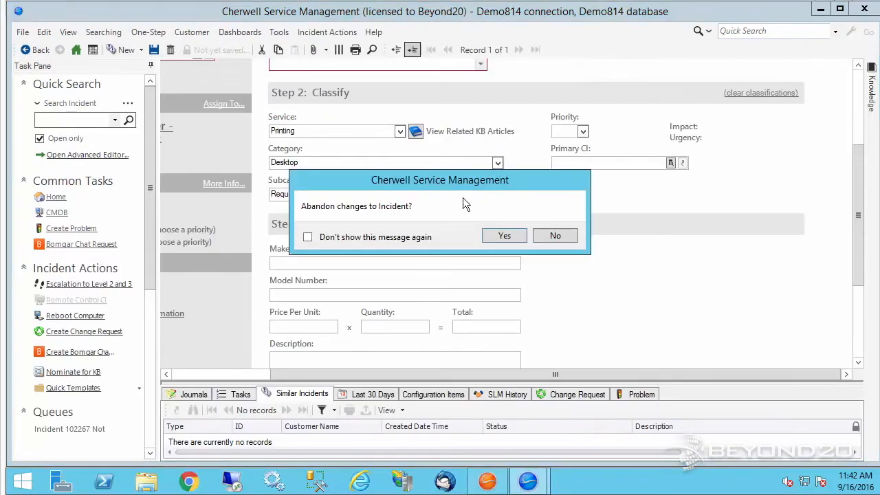
{"action": "left_click", "coordinate": [504, 236]}
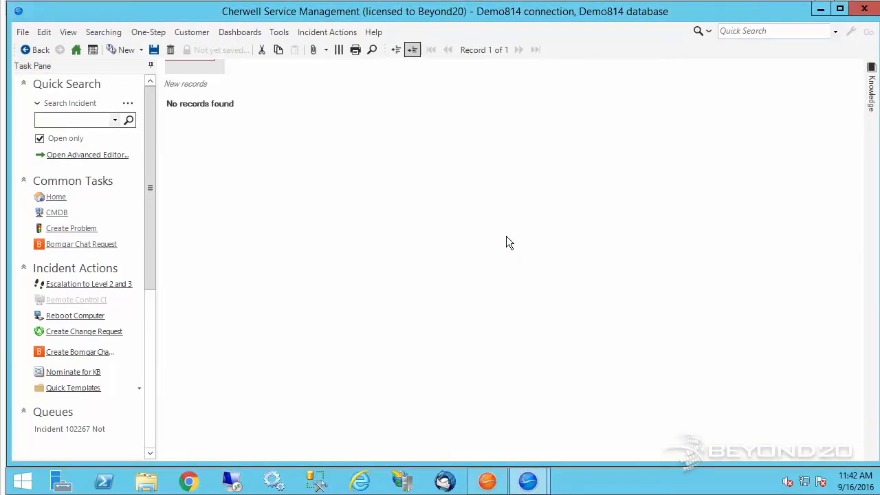
Step: Create a new incident for an existing customer with short description "New account" and description "This is a new account"
{"action": "left_click", "coordinate": [121, 50]}
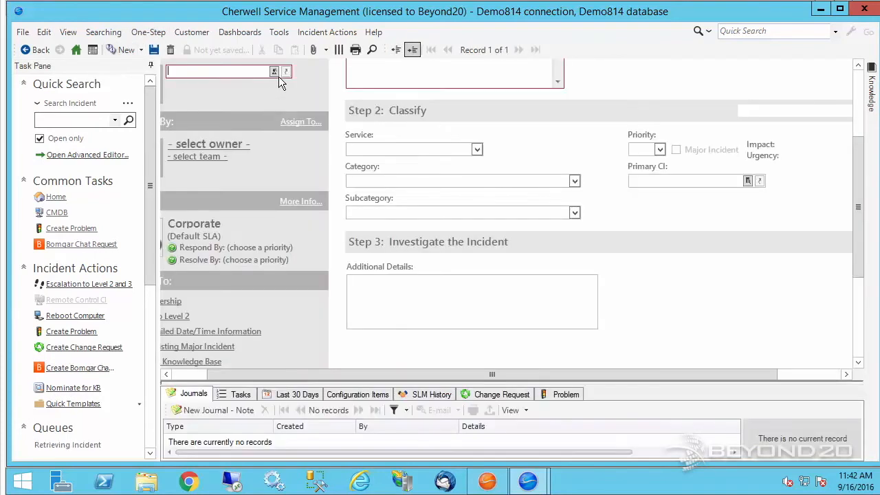
{"action": "left_click", "coordinate": [274, 71]}
{"action": "double_click", "coordinate": [478, 225]}
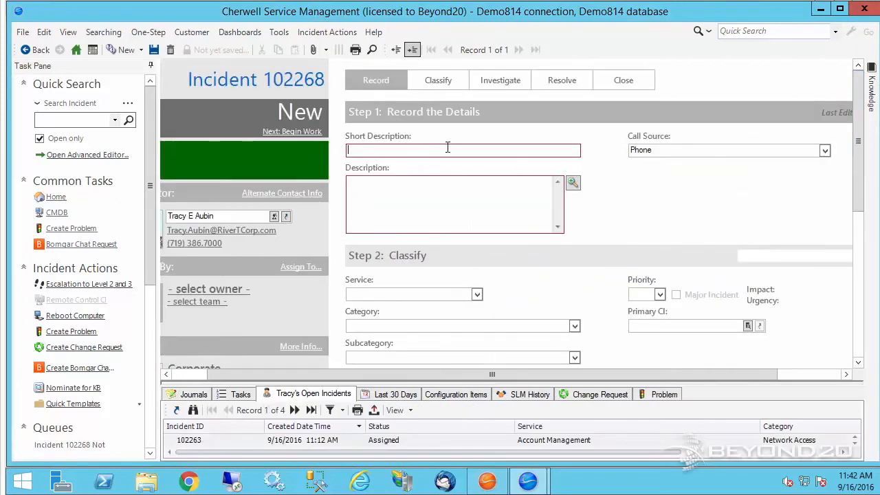
{"action": "type", "text": "New account"}
{"action": "key", "text": "Tab"}
{"action": "type", "text": "This is a new account"}
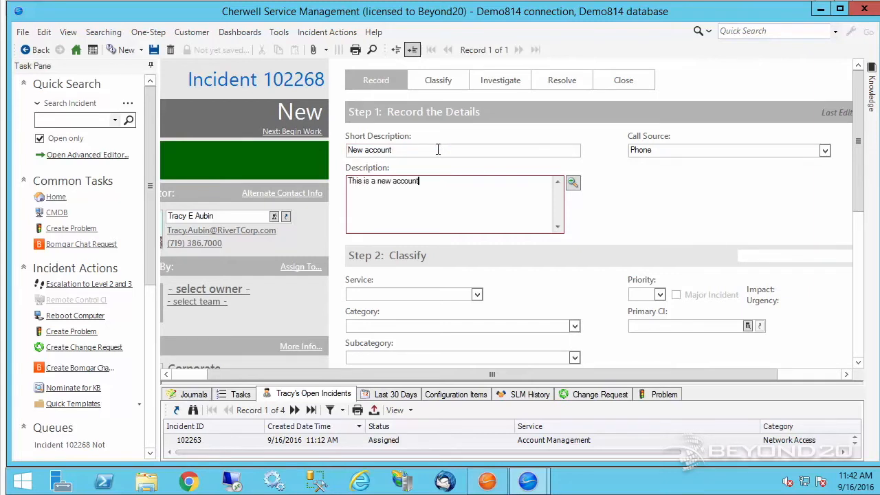
Step: Set the incident's priority to 3 for Department impact and Medium urgency, and set its service to Account Management
{"action": "left_click", "coordinate": [661, 294]}
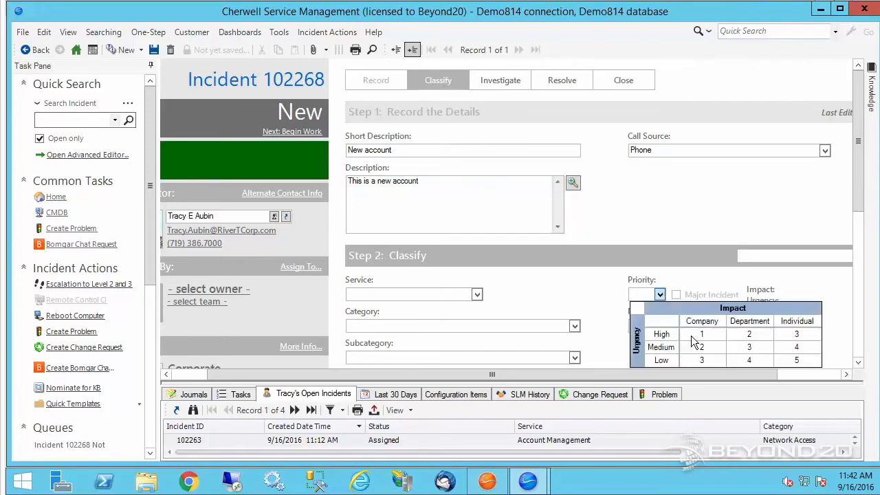
{"action": "left_click", "coordinate": [749, 347]}
{"action": "scroll", "coordinate": [606, 280], "scroll_direction": "down", "scroll_amount": 3}
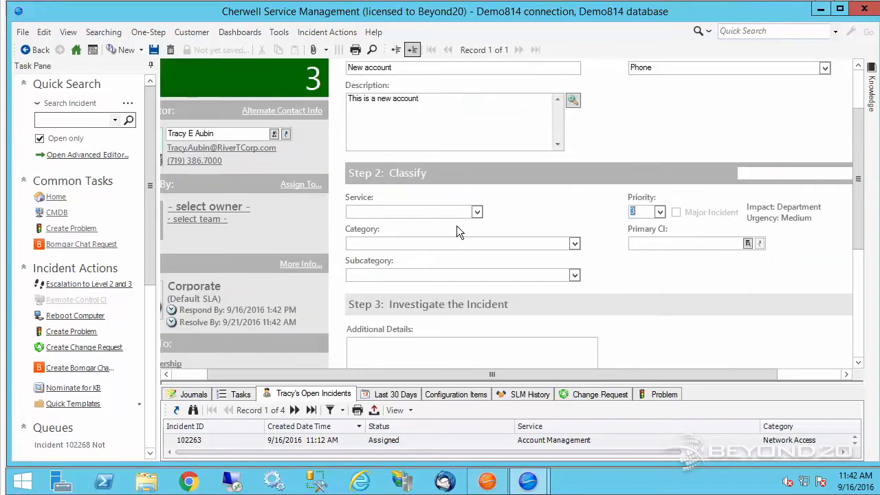
{"action": "left_click", "coordinate": [473, 212]}
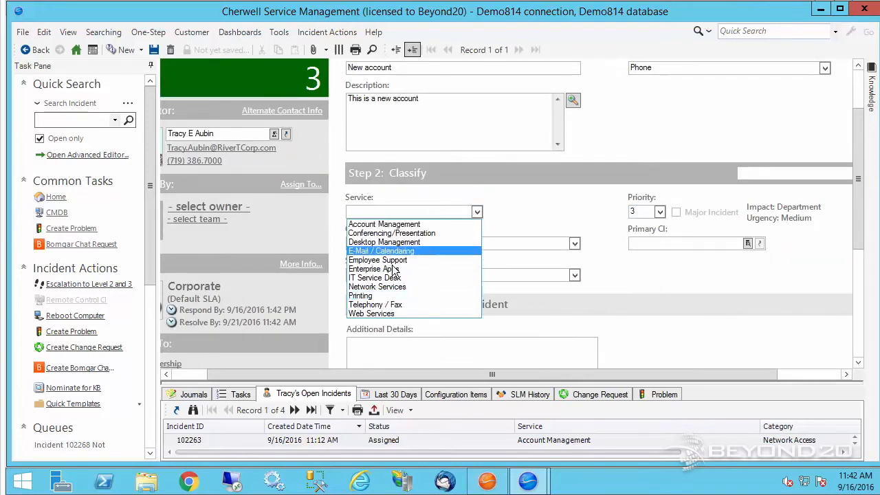
{"action": "left_click", "coordinate": [384, 227]}
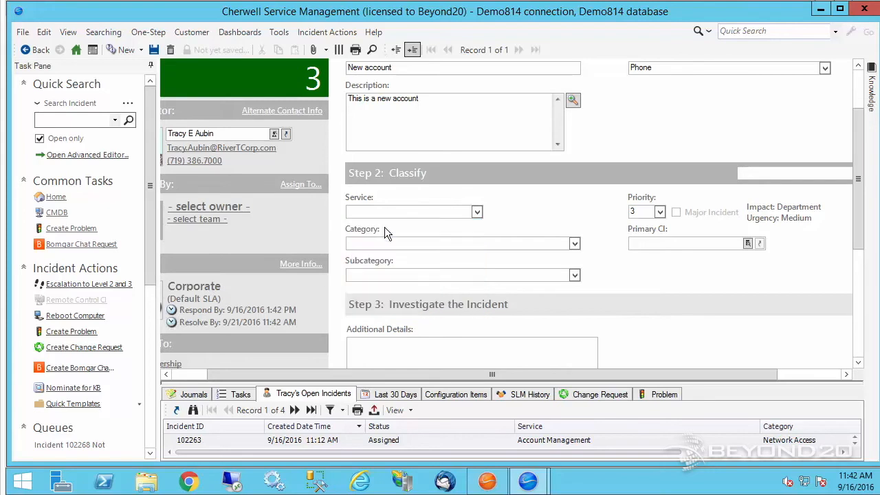
Step: Classify the incident under category Network Access and subcategory New Account, with priority 3 for Should Have impact and Standard urgency
{"action": "left_click", "coordinate": [575, 243]}
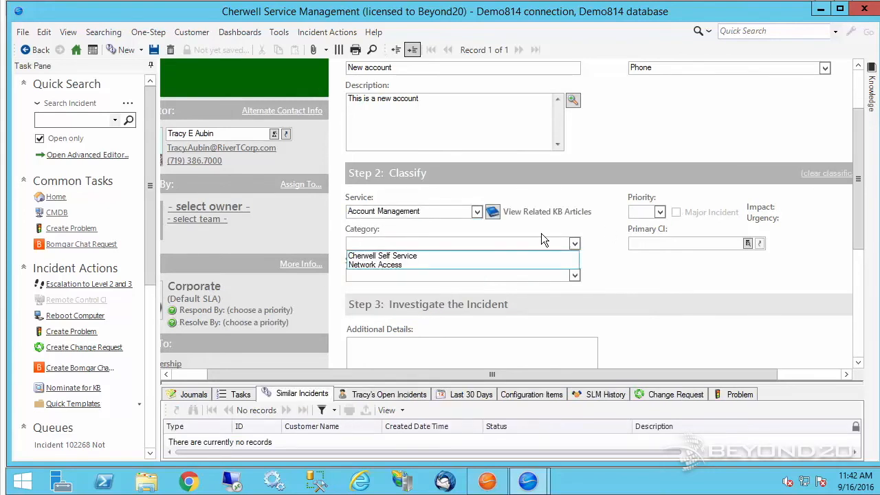
{"action": "left_click", "coordinate": [376, 265]}
{"action": "left_click", "coordinate": [575, 275]}
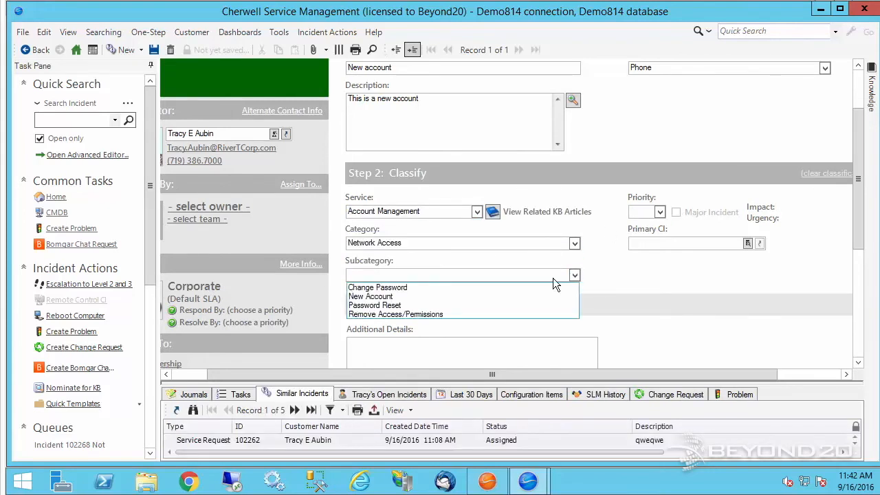
{"action": "left_click", "coordinate": [405, 297]}
{"action": "left_click", "coordinate": [659, 213]}
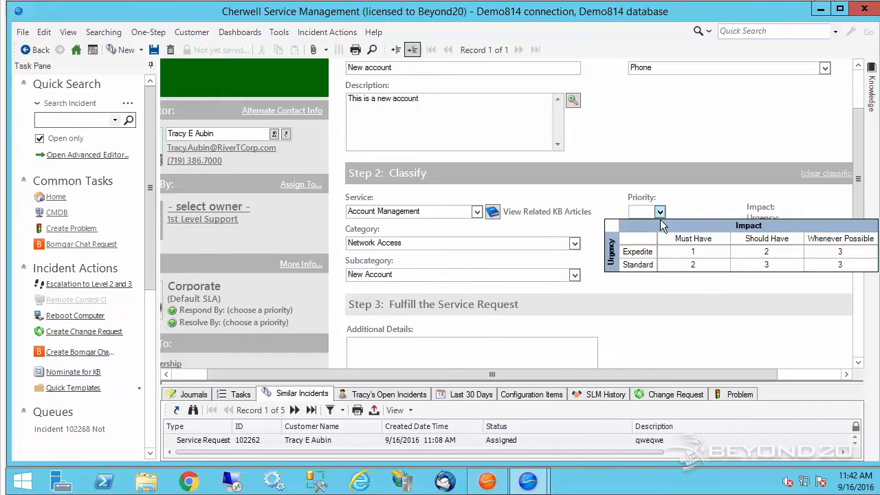
{"action": "left_click", "coordinate": [767, 264]}
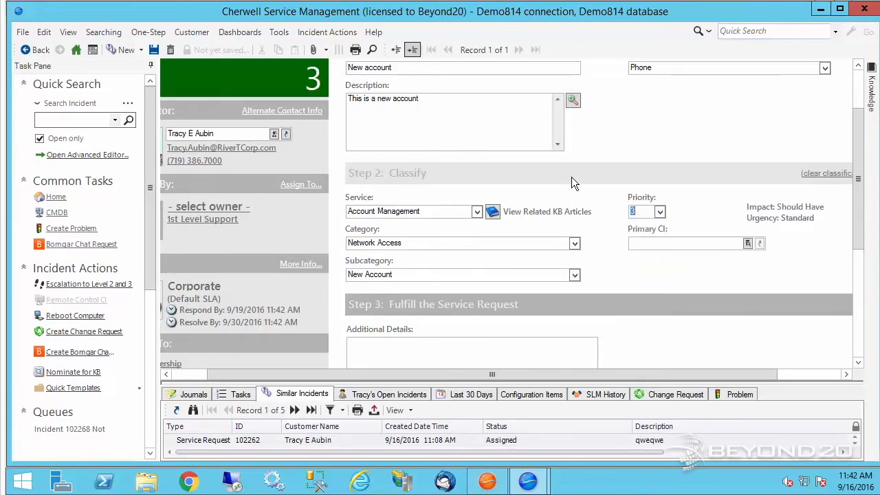
Step: Collapse the task pane to widen the service request form and review the details entered
{"action": "scroll", "coordinate": [572, 177], "scroll_direction": "down", "scroll_amount": 1}
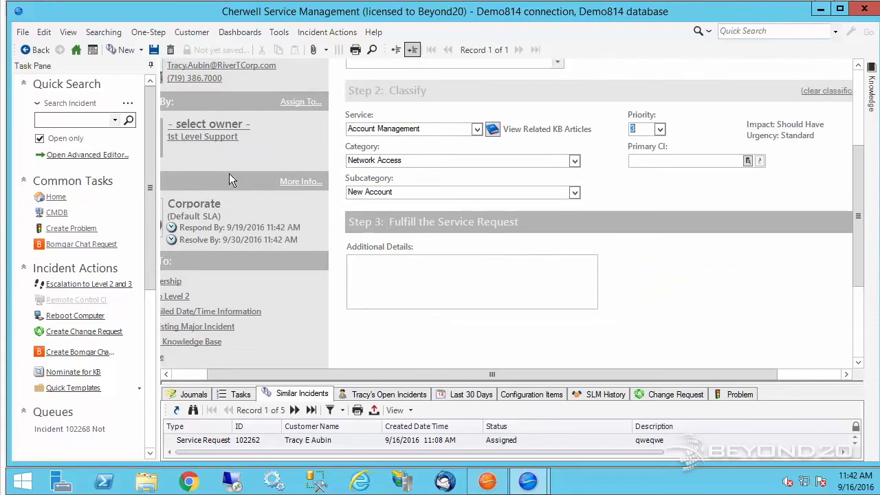
{"action": "left_click", "coordinate": [150, 66]}
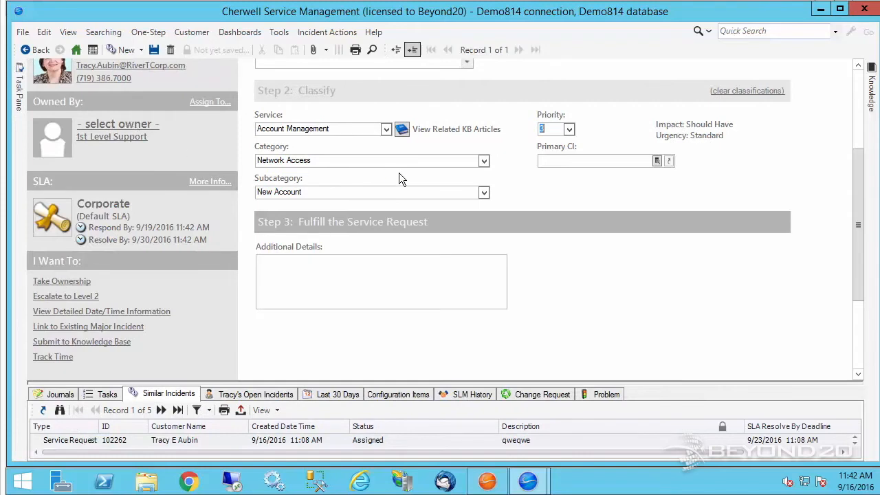
{"action": "scroll", "coordinate": [399, 173], "scroll_direction": "up", "scroll_amount": 3}
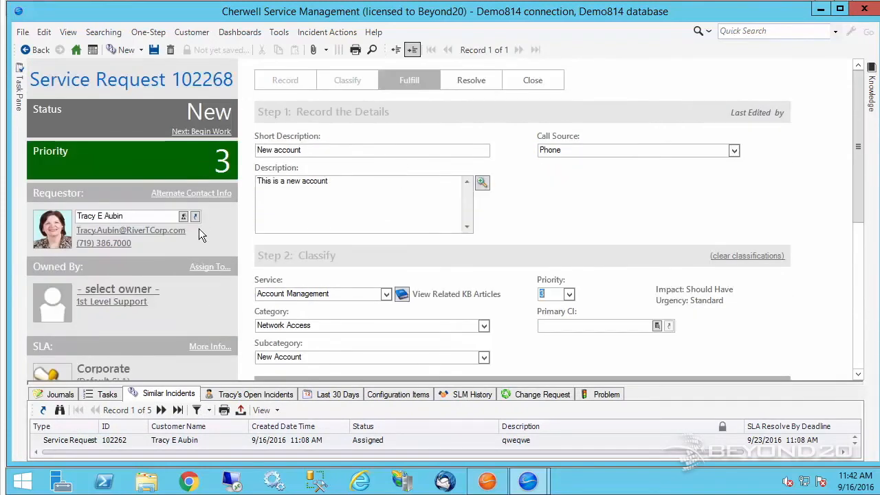
{"action": "scroll", "coordinate": [199, 231], "scroll_direction": "down", "scroll_amount": 3}
Step: Assign an owner to the service request from the user list and save the record
{"action": "left_click", "coordinate": [144, 210]}
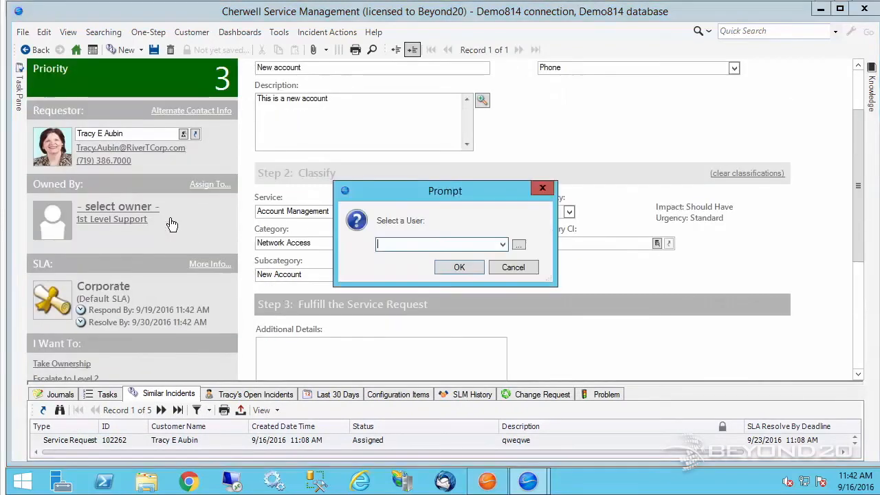
{"action": "left_click", "coordinate": [503, 244]}
{"action": "left_click", "coordinate": [418, 261]}
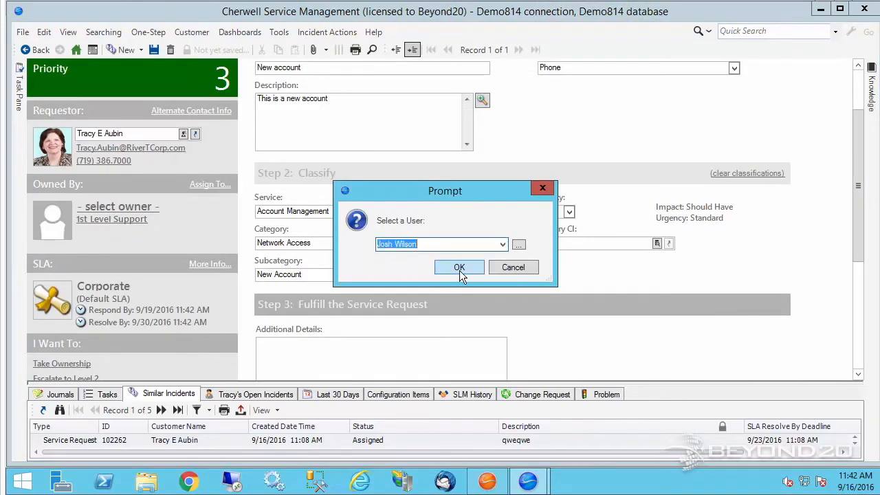
{"action": "left_click", "coordinate": [460, 268]}
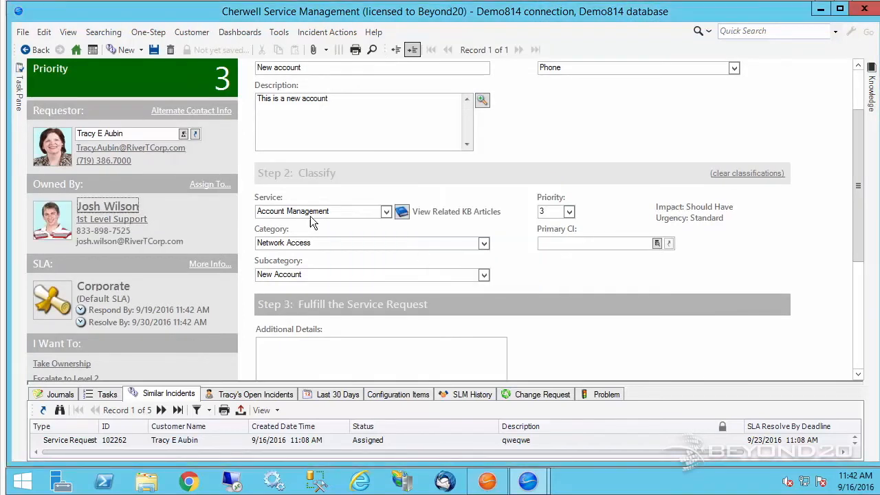
{"action": "left_click", "coordinate": [153, 49]}
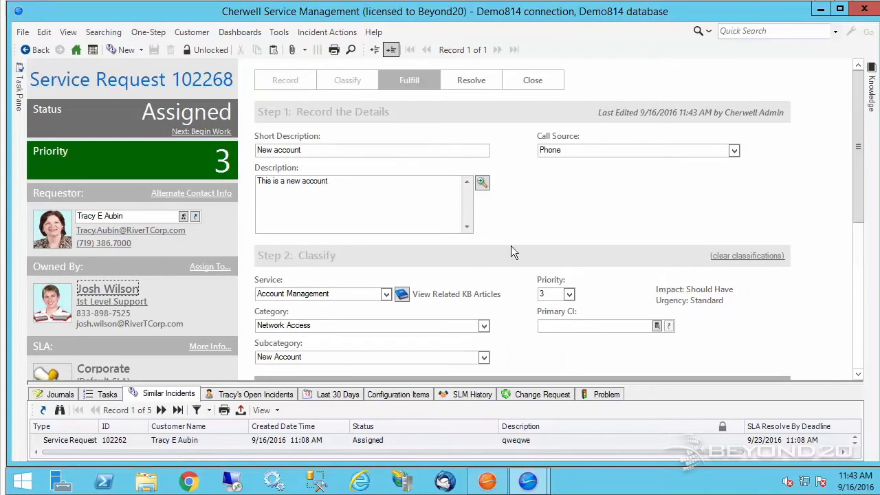
Step: Begin work on the service request to run its service catalog action, and dismiss the Show Popup message
{"action": "left_click", "coordinate": [199, 131]}
{"action": "left_click_drag", "start_coordinate": [420, 187], "coordinate": [561, 184]}
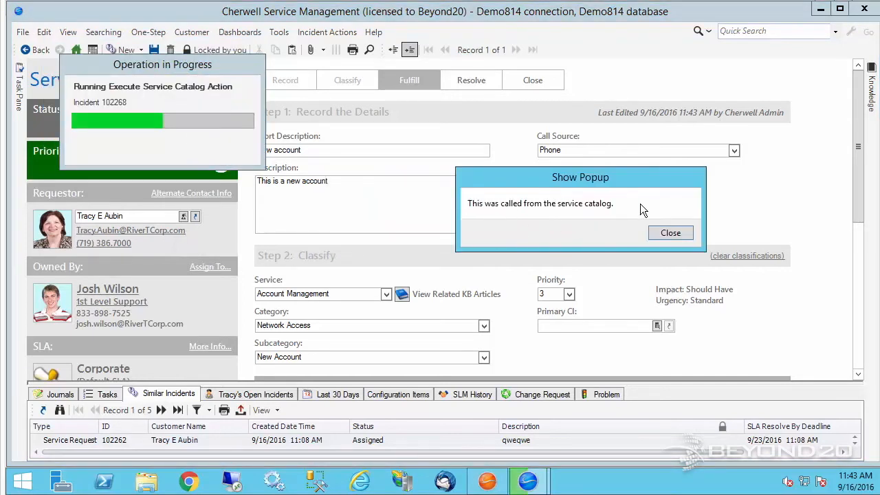
{"action": "left_click", "coordinate": [670, 233]}
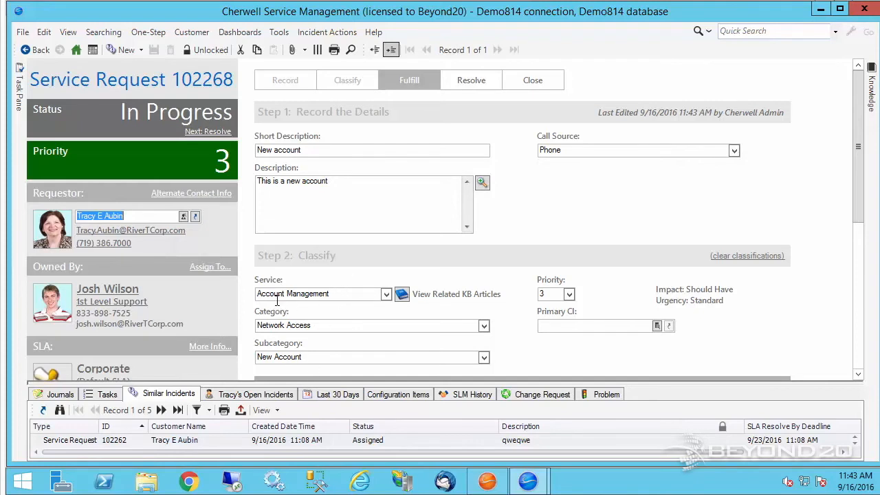
Step: Examine the service, category and subcategory that classify the service request
{"action": "left_click_drag", "start_coordinate": [302, 357], "coordinate": [240, 346]}
{"action": "left_click", "coordinate": [293, 357]}
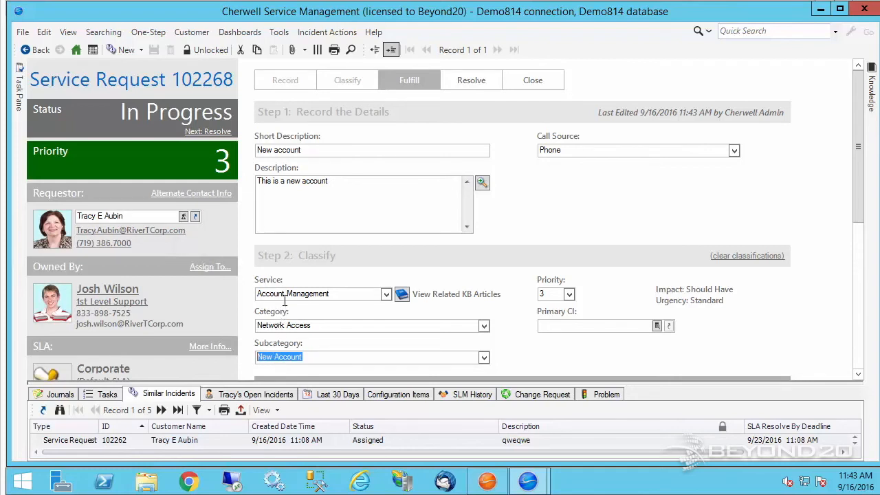
{"action": "left_click", "coordinate": [858, 374]}
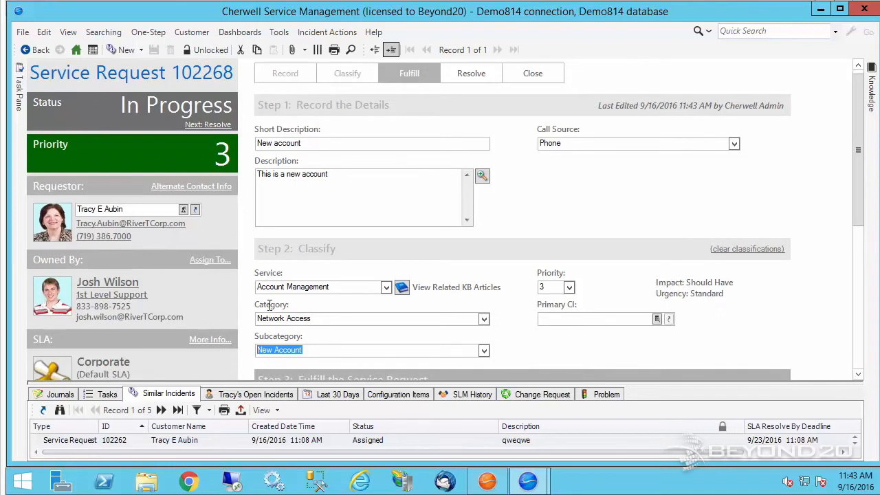
{"action": "left_click", "coordinate": [310, 351]}
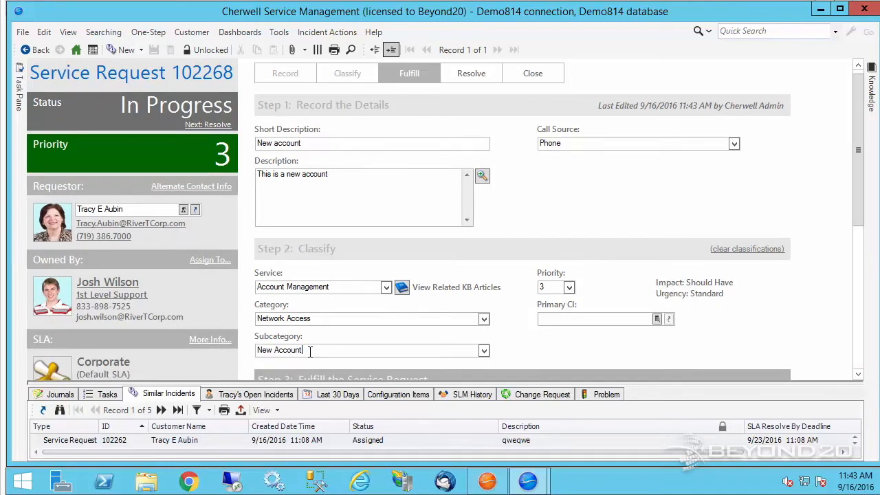
{"action": "left_click", "coordinate": [273, 351]}
Step: Switch to the Table Management window, set the New Account subcategory's service catalog action to New Employee Tasks (with dependencies), and save
{"action": "left_click", "coordinate": [528, 479]}
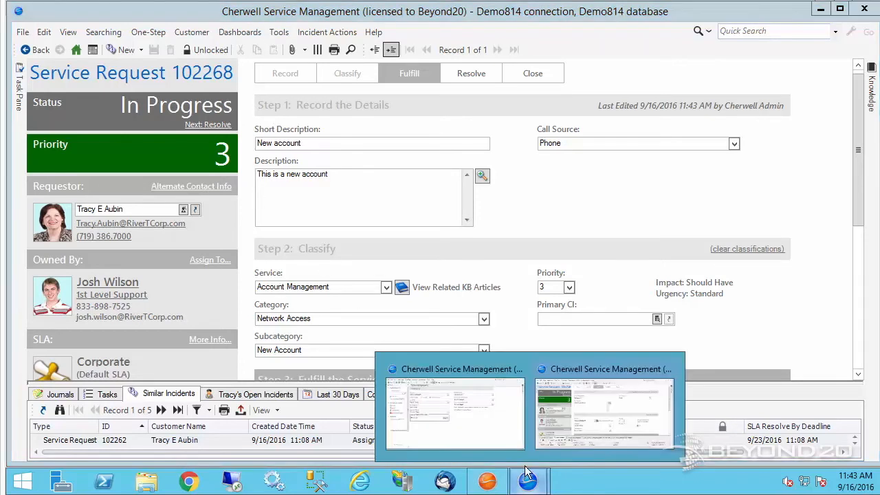
{"action": "left_click", "coordinate": [516, 418]}
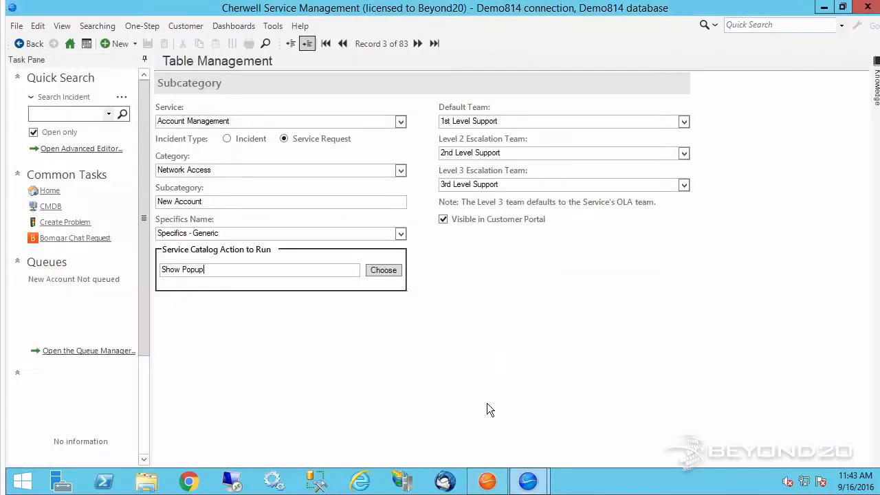
{"action": "left_click", "coordinate": [383, 270]}
{"action": "double_click", "coordinate": [487, 77]}
{"action": "left_click", "coordinate": [389, 91]}
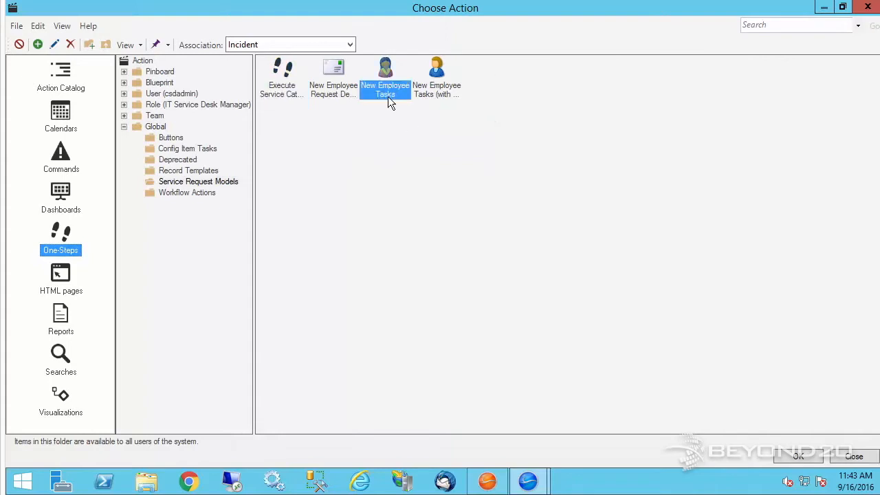
{"action": "left_click", "coordinate": [444, 86]}
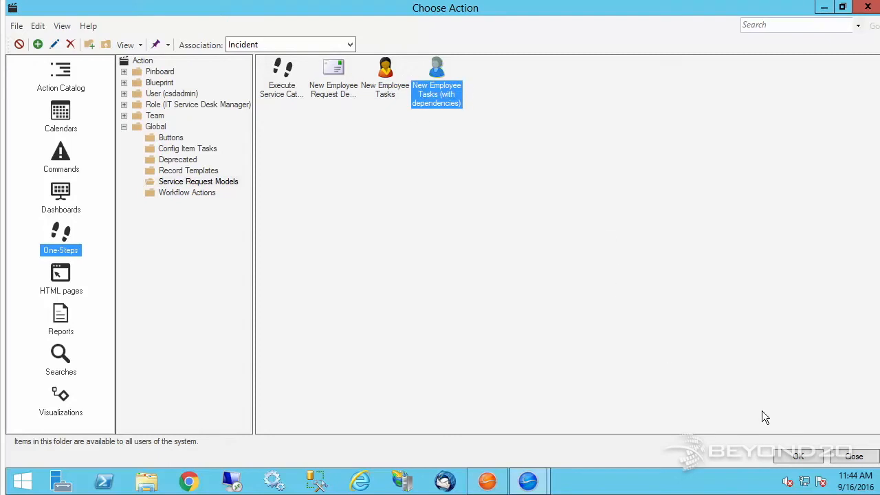
{"action": "left_click", "coordinate": [798, 457]}
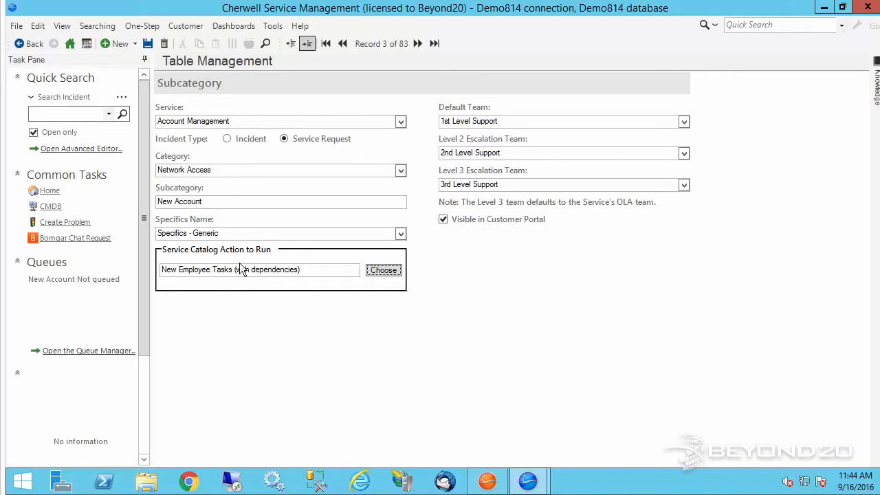
{"action": "left_click", "coordinate": [146, 45]}
Step: Create a new incident from the service request window, with a requestor from the Contact Manager, short description "New Account" and description "This is a new account"
{"action": "mouse_move", "coordinate": [533, 483]}
{"action": "left_click", "coordinate": [592, 441]}
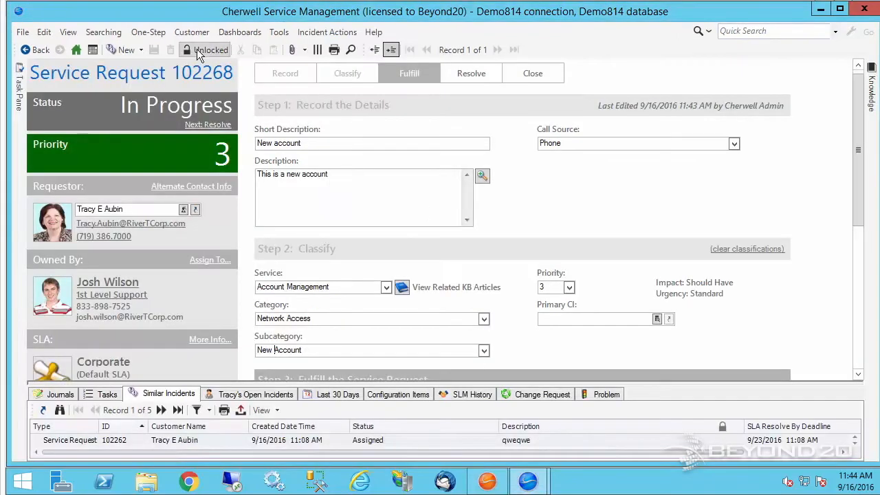
{"action": "left_click", "coordinate": [131, 50]}
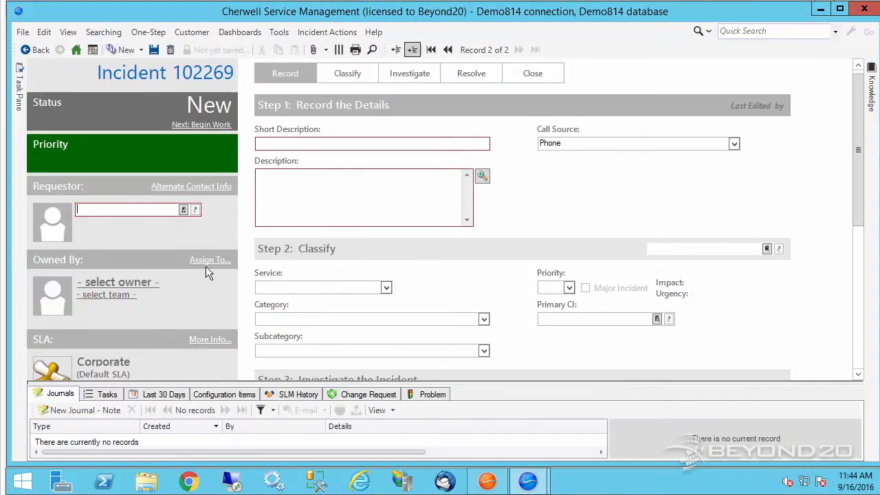
{"action": "left_click", "coordinate": [183, 209]}
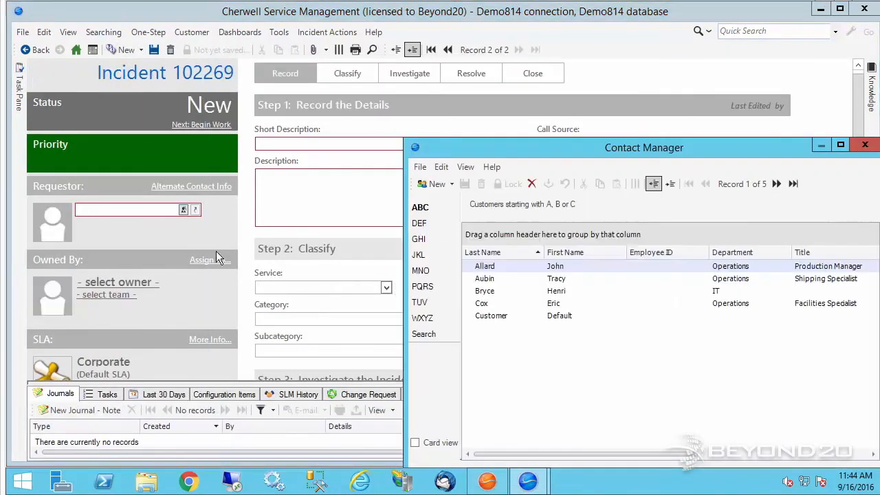
{"action": "double_click", "coordinate": [496, 290]}
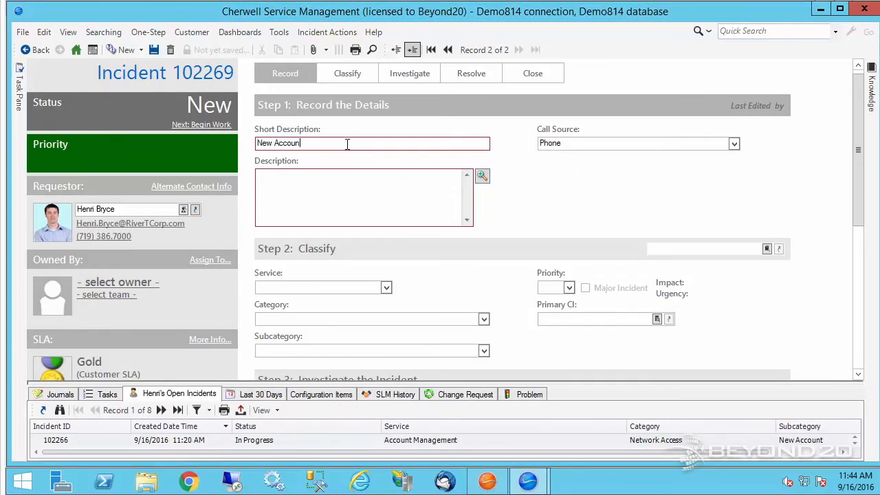
{"action": "key", "text": "Tab"}
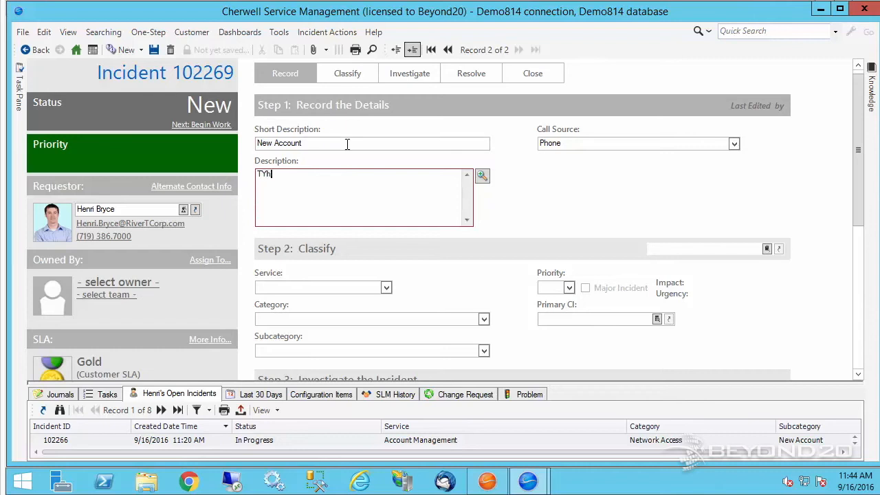
{"action": "type", "text": "This is a new account"}
Step: Classify the incident as Account Management, Network Access, New Account, with priority 2 for Should Have impact and Expedite urgency
{"action": "left_click", "coordinate": [386, 287]}
{"action": "left_click", "coordinate": [296, 301]}
{"action": "left_click", "coordinate": [485, 319]}
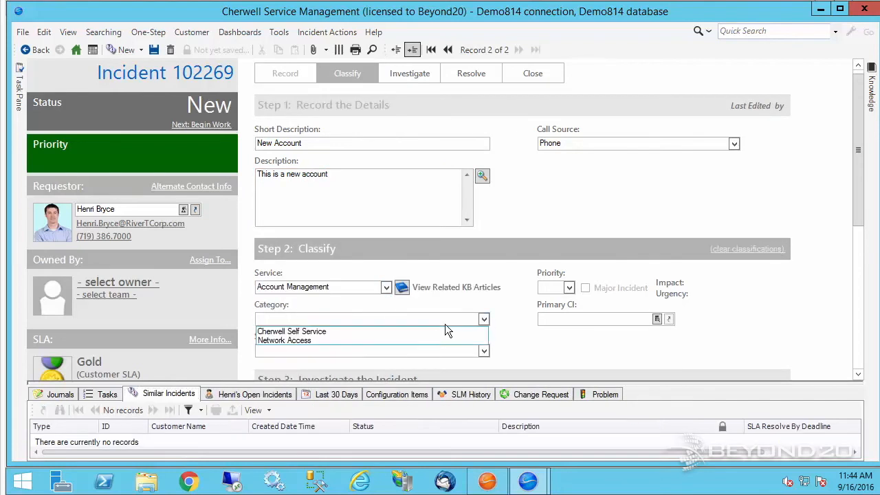
{"action": "left_click", "coordinate": [363, 340]}
{"action": "left_click", "coordinate": [484, 352]}
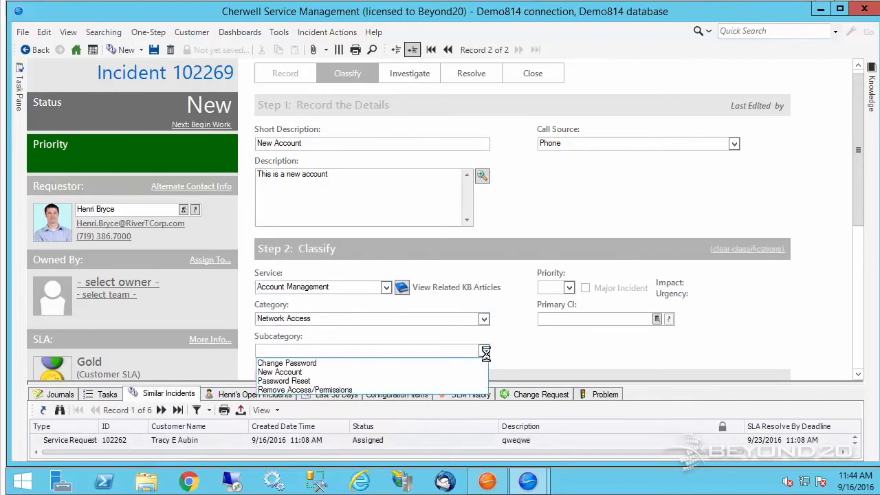
{"action": "left_click", "coordinate": [332, 372]}
{"action": "left_click", "coordinate": [569, 287]}
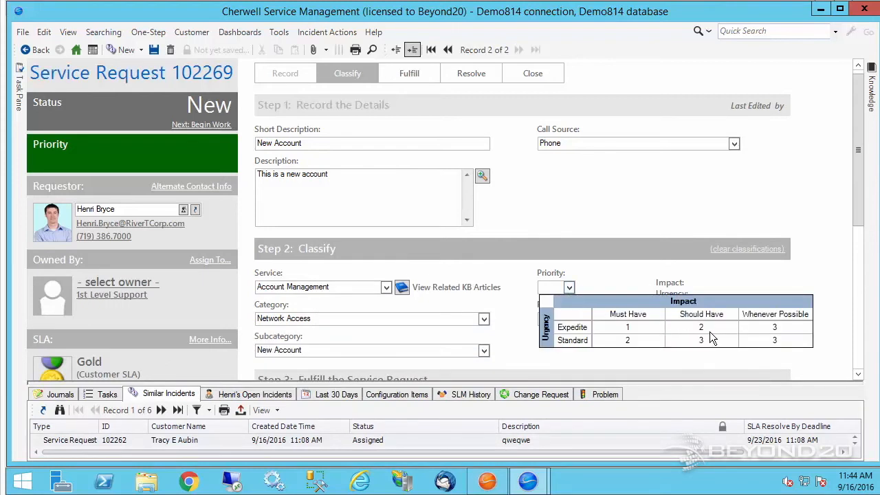
{"action": "left_click", "coordinate": [709, 330]}
Step: Save the new service request, assign it an owner from the user list, and save the record again
{"action": "left_click_drag", "start_coordinate": [858, 209], "coordinate": [858, 245]}
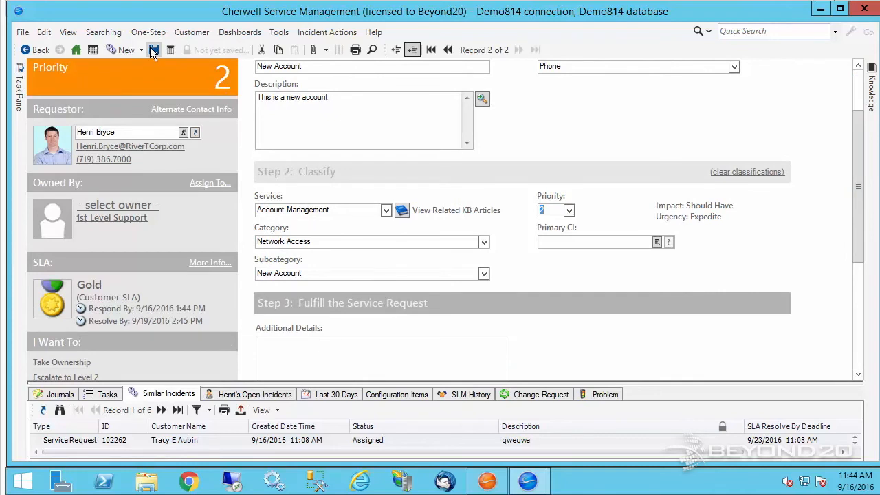
{"action": "left_click", "coordinate": [151, 48]}
{"action": "left_click", "coordinate": [118, 206]}
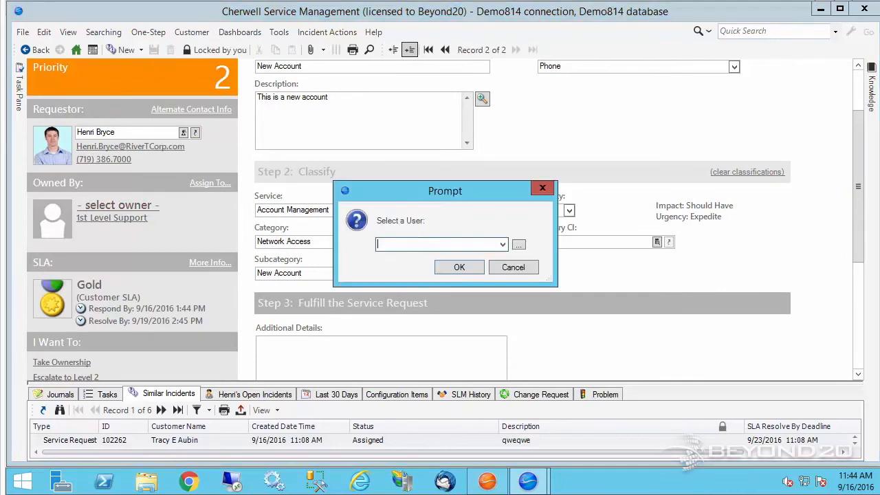
{"action": "left_click", "coordinate": [502, 245]}
{"action": "left_click", "coordinate": [463, 253]}
{"action": "left_click", "coordinate": [465, 268]}
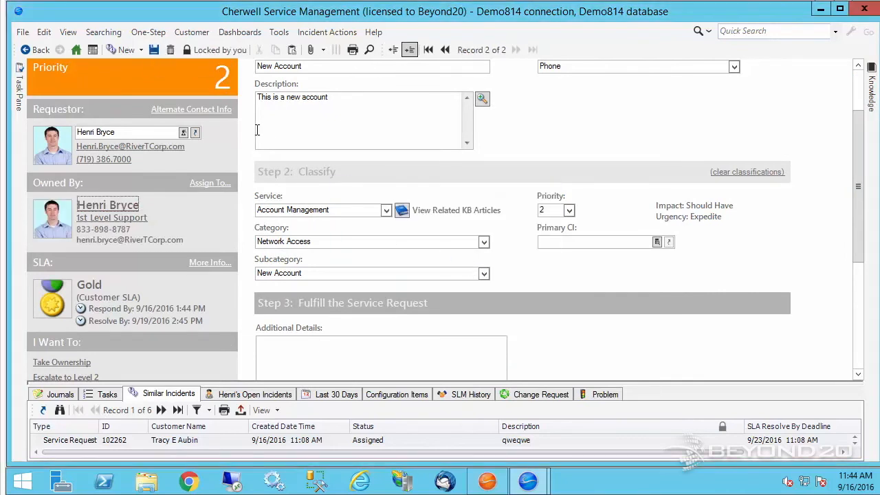
{"action": "left_click", "coordinate": [154, 50]}
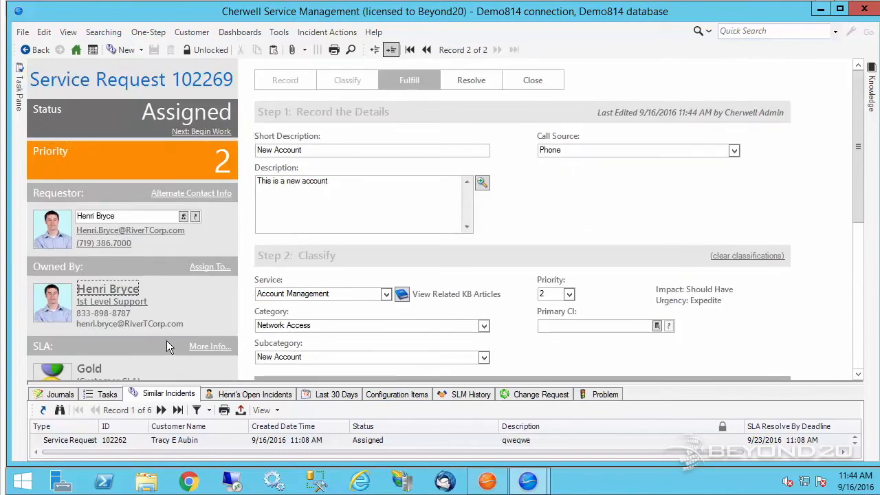
Step: Show the request's tasks in an enlarged list area and begin work to run its service catalog action
{"action": "left_click", "coordinate": [88, 394]}
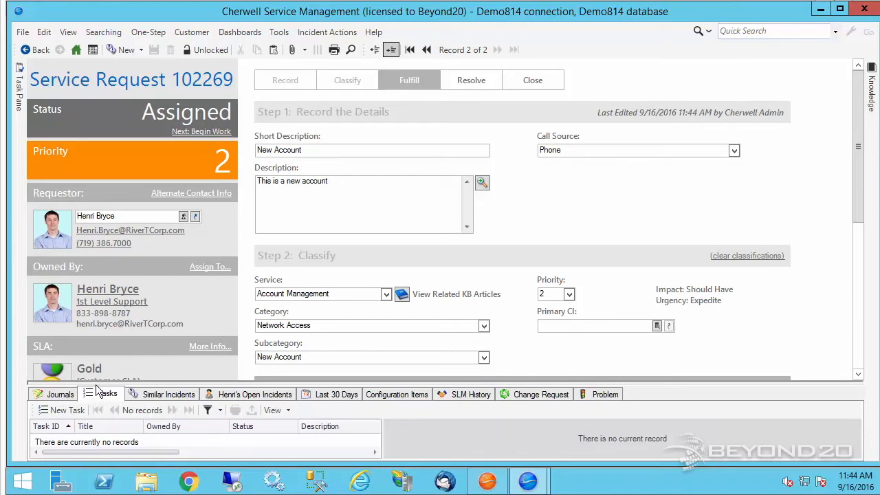
{"action": "left_click_drag", "start_coordinate": [98, 381], "coordinate": [110, 204]}
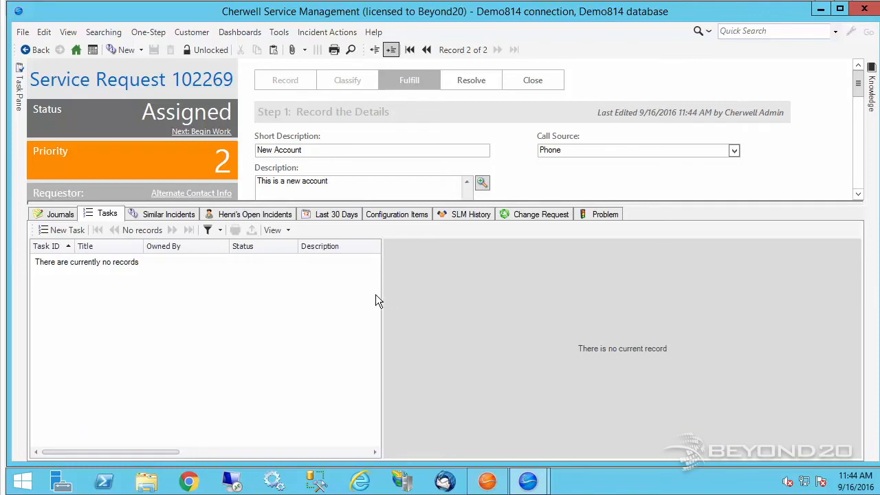
{"action": "left_click_drag", "start_coordinate": [381, 299], "coordinate": [802, 318]}
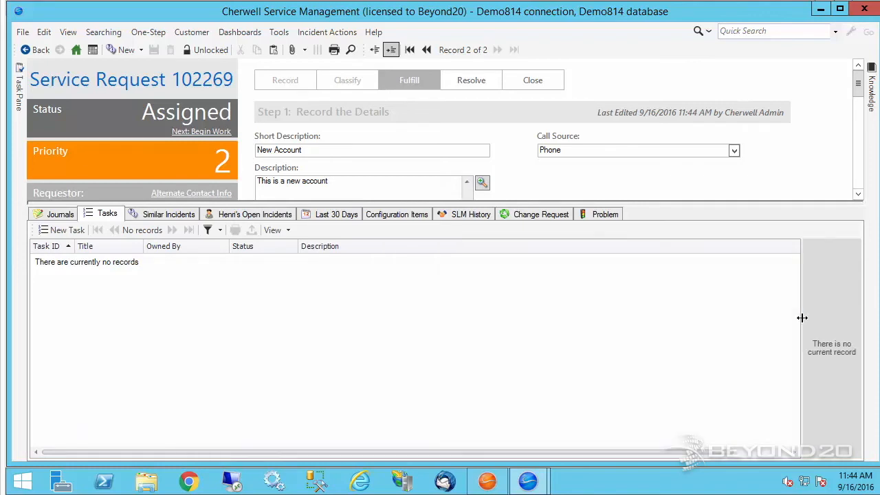
{"action": "left_click", "coordinate": [209, 135]}
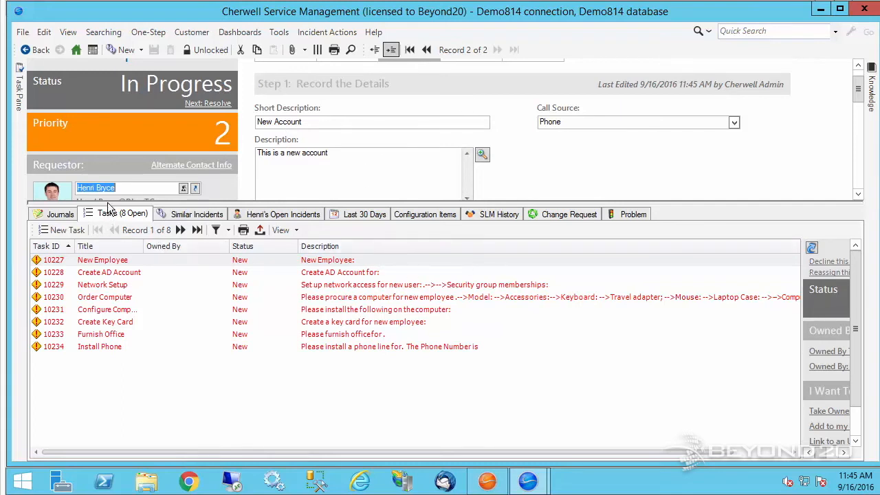
Step: Examine the service request form and its task list, resizing the area between them
{"action": "left_click_drag", "start_coordinate": [108, 204], "coordinate": [117, 337]}
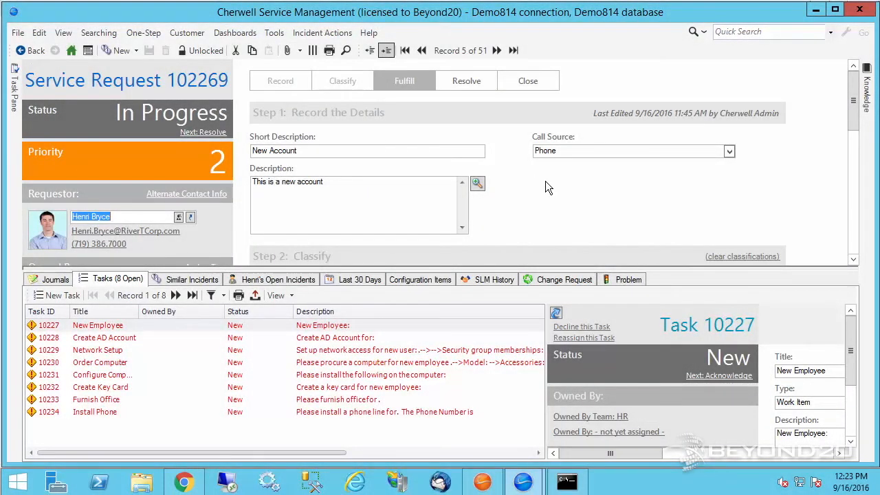
{"action": "left_click", "coordinate": [132, 273]}
{"action": "left_click_drag", "start_coordinate": [130, 268], "coordinate": [134, 364]}
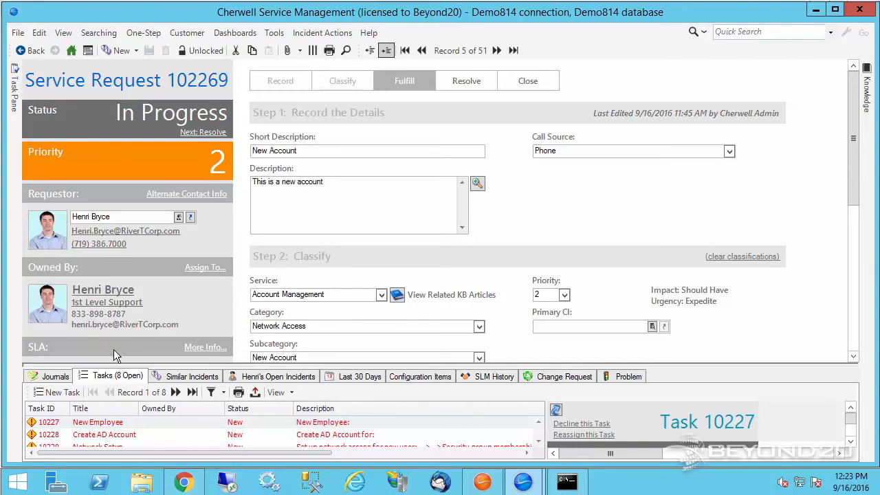
{"action": "left_click_drag", "start_coordinate": [113, 364], "coordinate": [110, 245]}
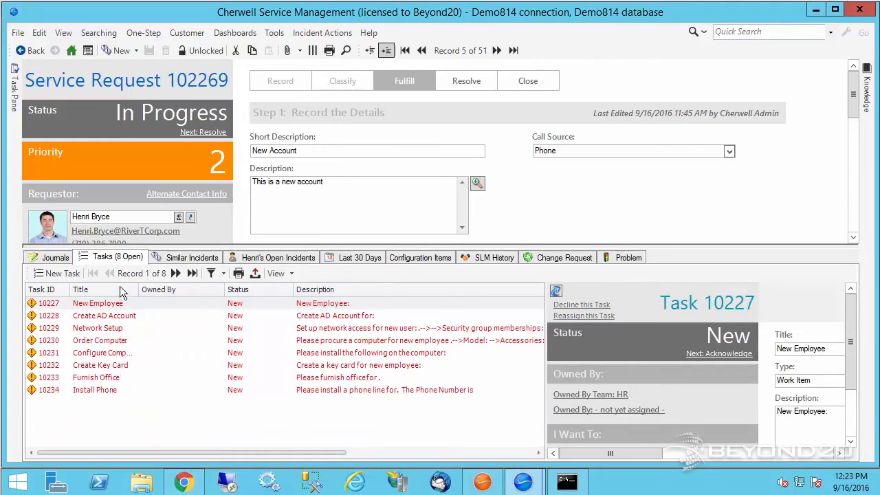
{"action": "left_click_drag", "start_coordinate": [122, 244], "coordinate": [125, 352]}
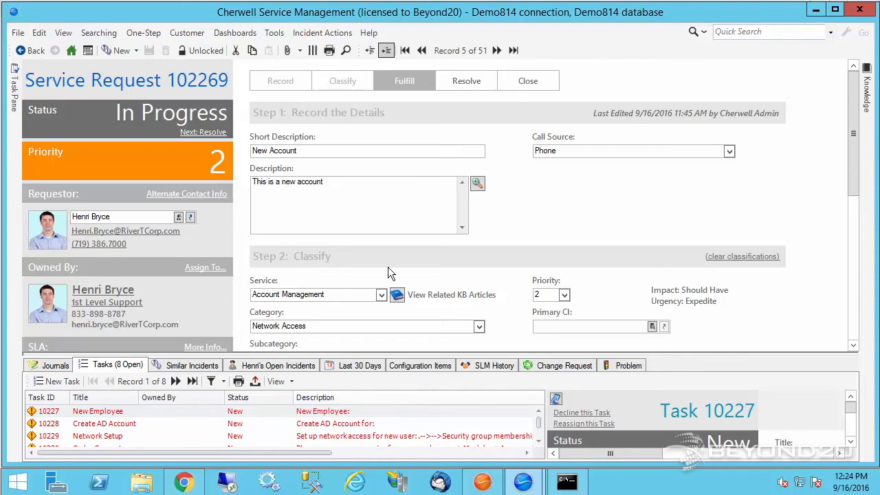
Step: Switch to Cherwell Service Management Administrator, show the blueprint's Object Manager, and set the current view to Portal Default
{"action": "left_click", "coordinate": [483, 481]}
{"action": "left_click", "coordinate": [69, 78]}
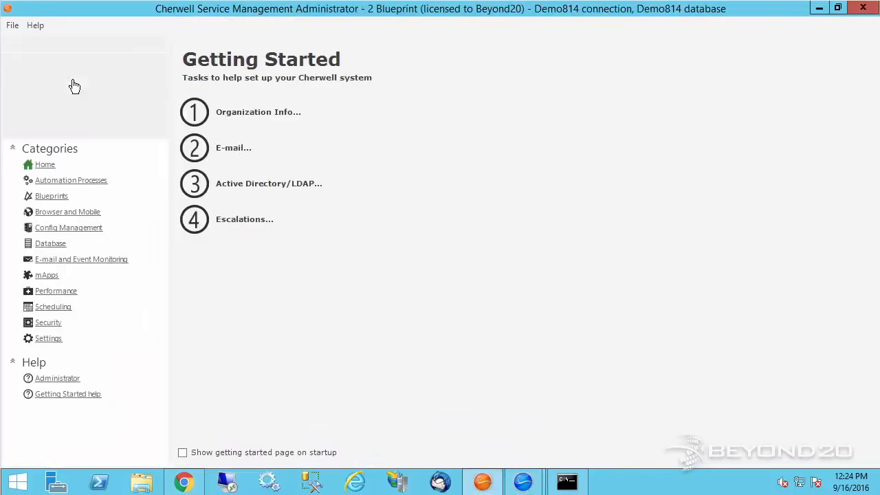
{"action": "left_click", "coordinate": [291, 132]}
{"action": "left_click", "coordinate": [278, 143]}
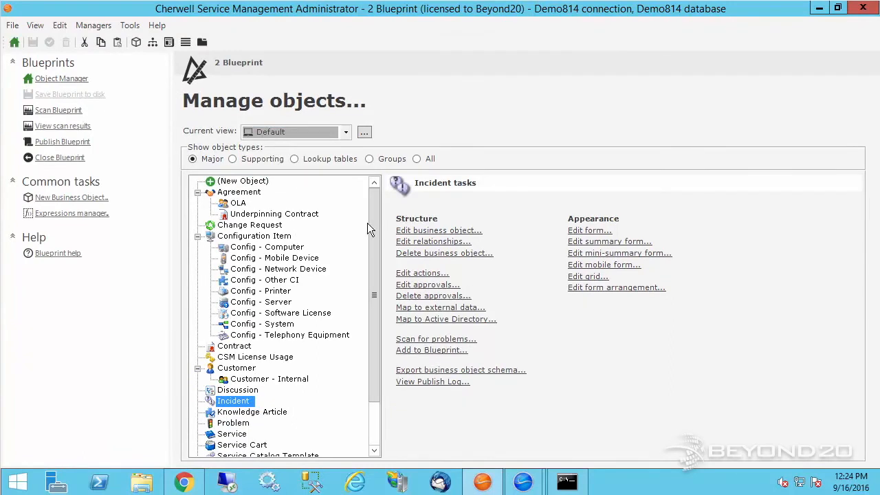
{"action": "left_click", "coordinate": [282, 132]}
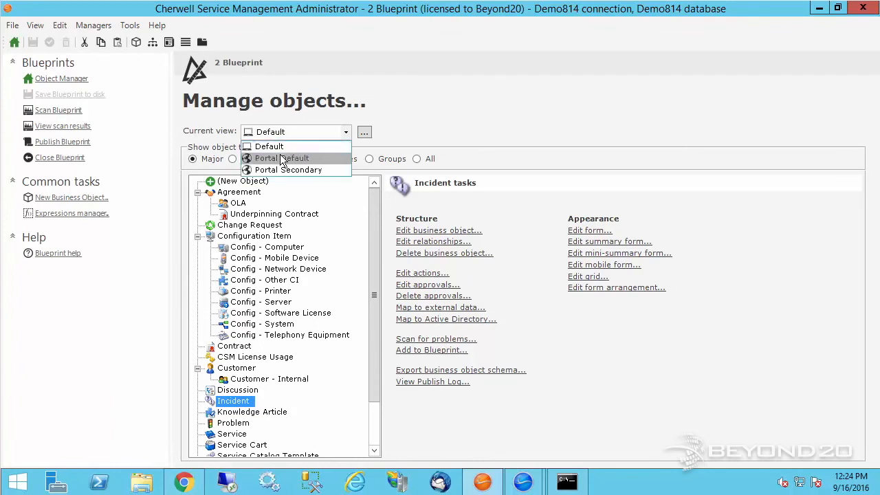
{"action": "left_click", "coordinate": [279, 157]}
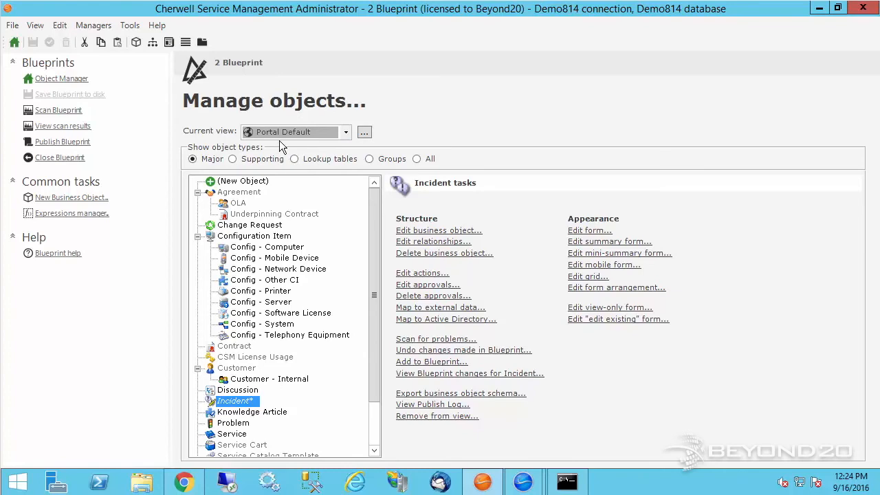
Step: Examine the Incident business object's fields sorted by name, and close the blueprint
{"action": "left_click", "coordinate": [416, 234]}
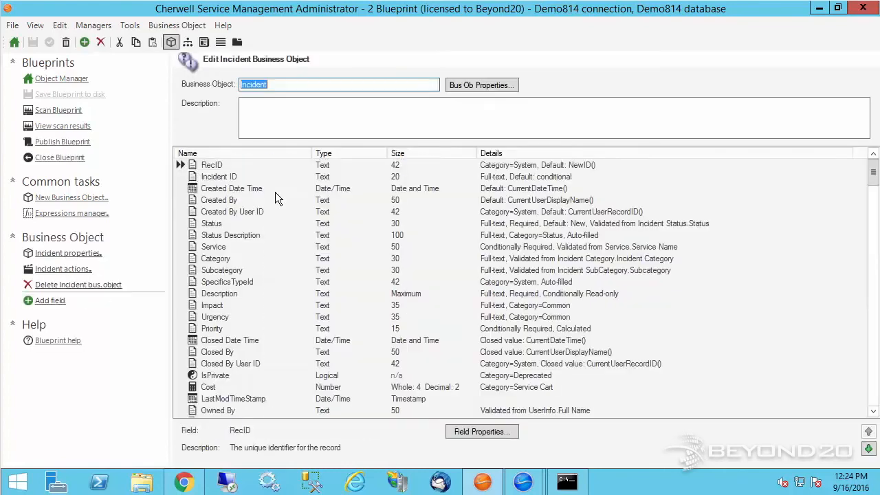
{"action": "left_click", "coordinate": [237, 153]}
{"action": "scroll", "coordinate": [210, 246], "scroll_direction": "down", "scroll_amount": 20}
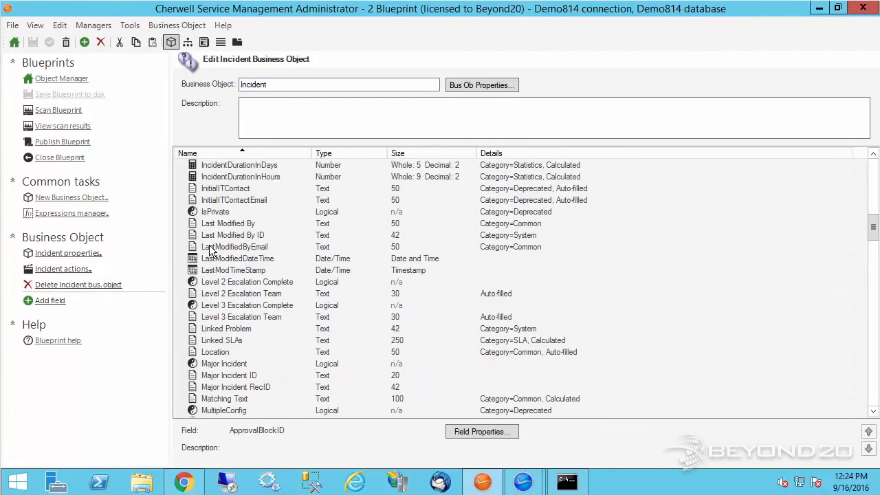
{"action": "scroll", "coordinate": [210, 252], "scroll_direction": "down", "scroll_amount": 20}
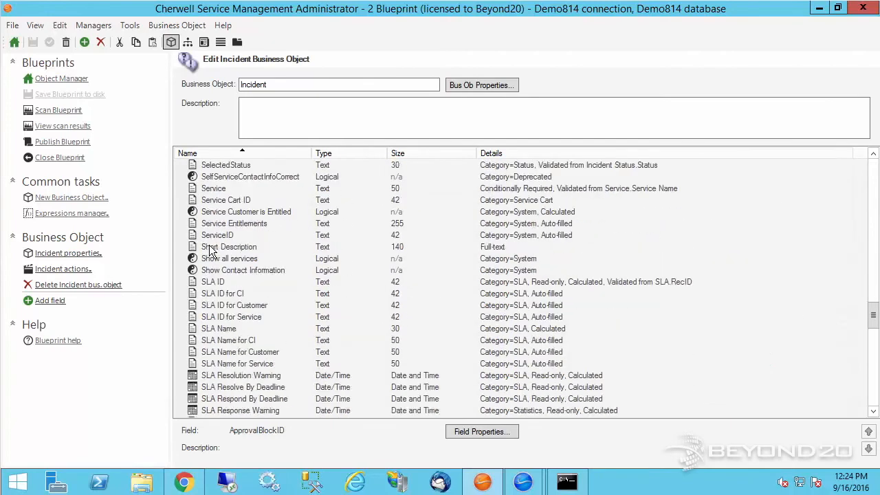
{"action": "scroll", "coordinate": [209, 251], "scroll_direction": "down", "scroll_amount": 20}
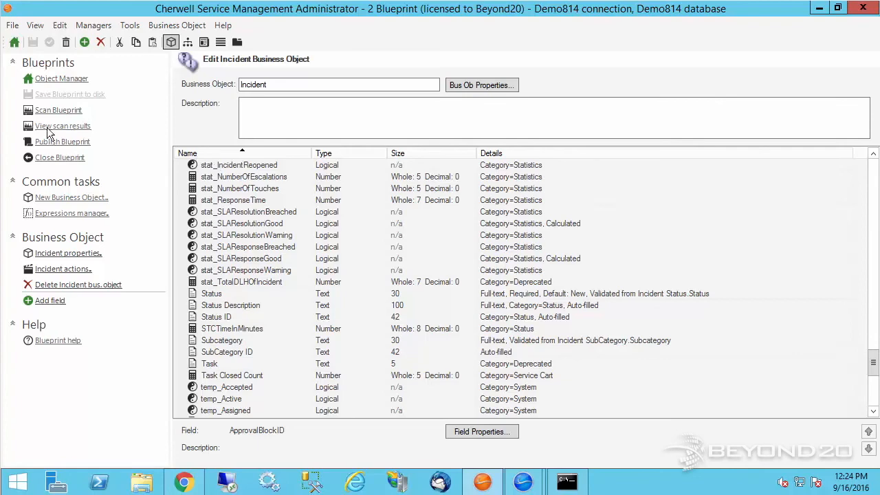
{"action": "left_click", "coordinate": [52, 158]}
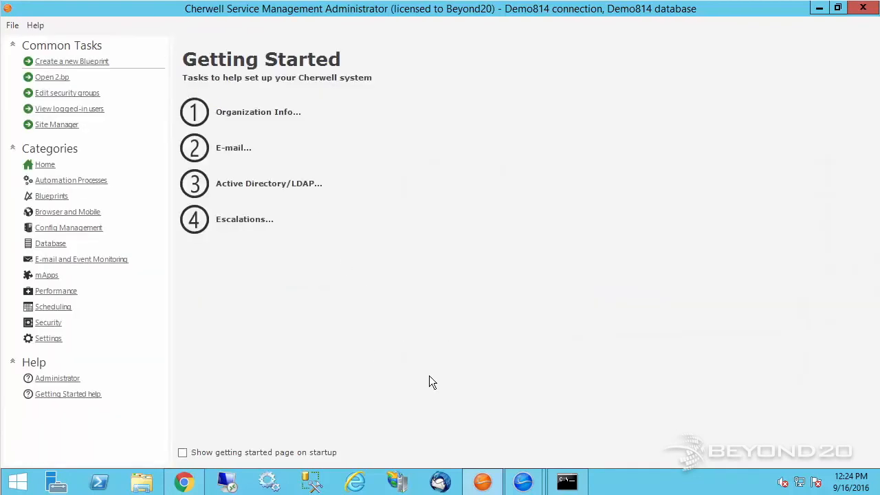
Step: Switch to the Cherwell Service Management client and inspect the service catalog action on the Network Access New Account subcategory record in Table Management
{"action": "mouse_move", "coordinate": [522, 481]}
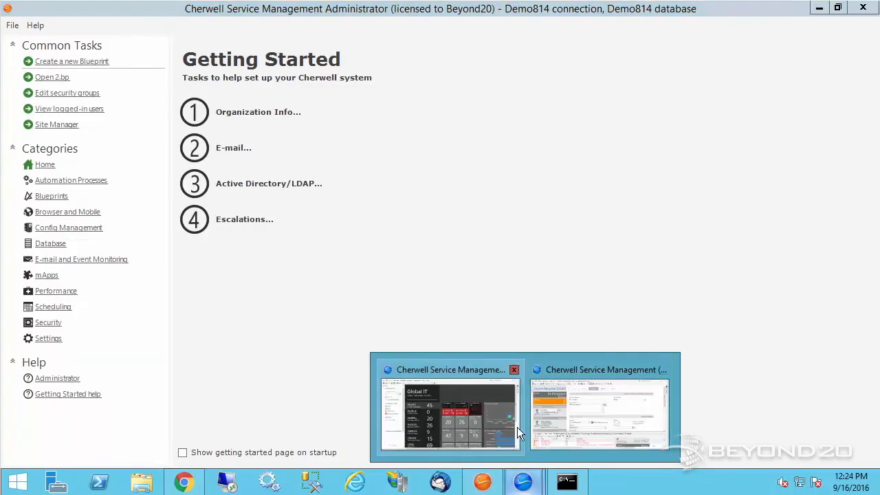
{"action": "left_click", "coordinate": [608, 422]}
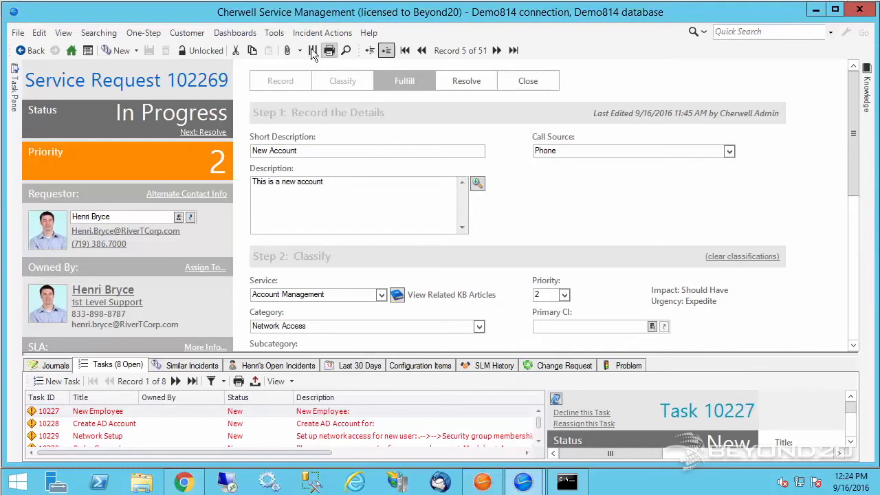
{"action": "left_click", "coordinate": [274, 32]}
{"action": "left_click", "coordinate": [316, 174]}
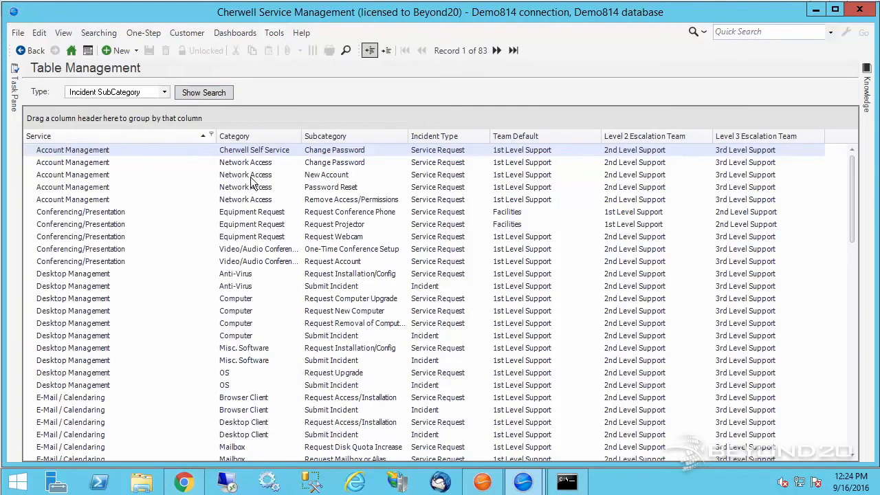
{"action": "double_click", "coordinate": [317, 174]}
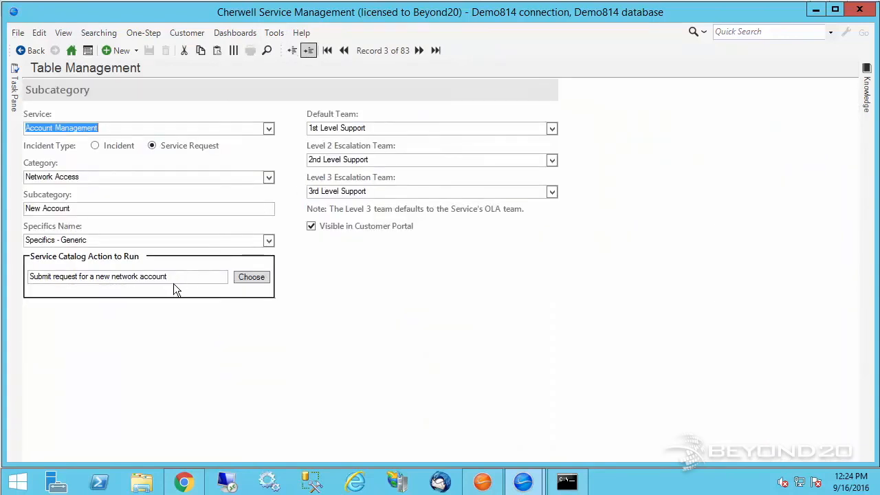
{"action": "left_click_drag", "start_coordinate": [174, 275], "coordinate": [27, 276]}
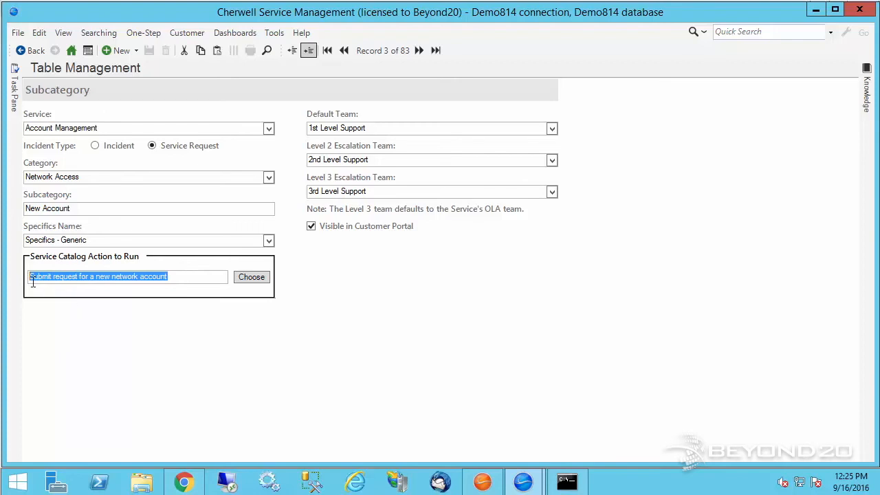
{"action": "left_click", "coordinate": [201, 278]}
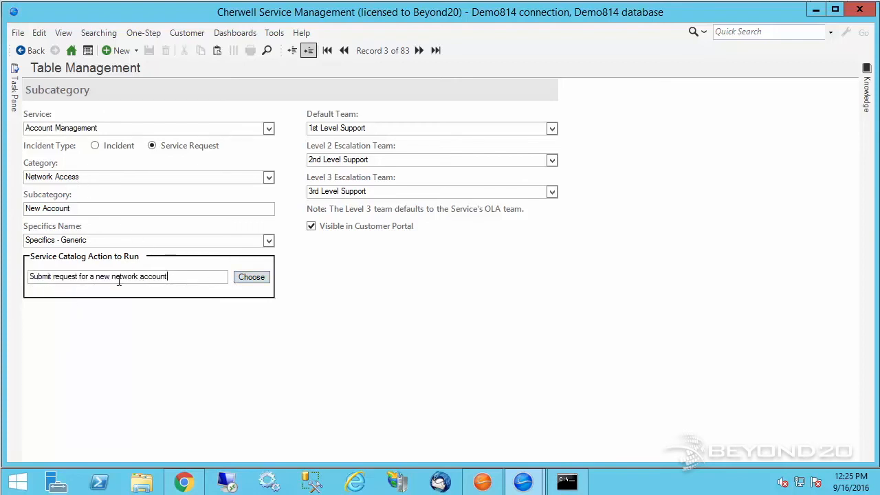
Step: Examine the Create a new Business Object and Show a Popup steps of the "Submit request for a new network account" One-Step, leaving it unchanged
{"action": "left_click", "coordinate": [252, 278]}
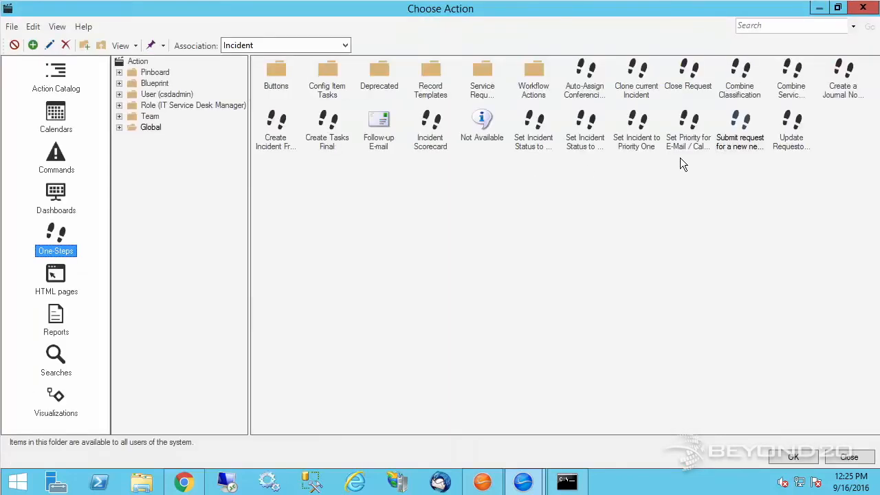
{"action": "right_click", "coordinate": [737, 145]}
{"action": "left_click", "coordinate": [770, 170]}
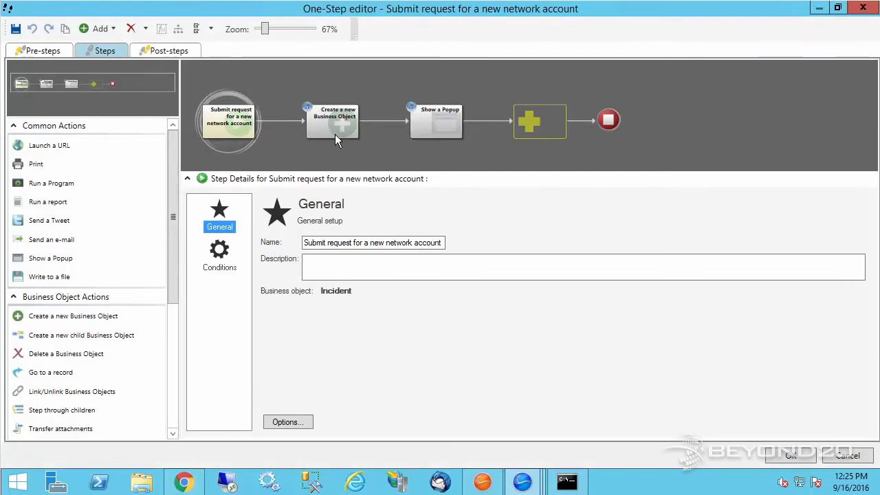
{"action": "left_click", "coordinate": [320, 121]}
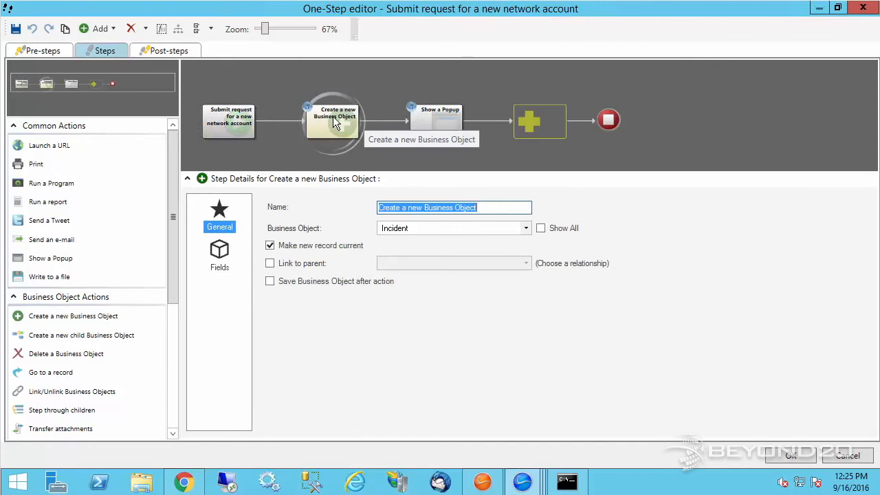
{"action": "left_click", "coordinate": [451, 117]}
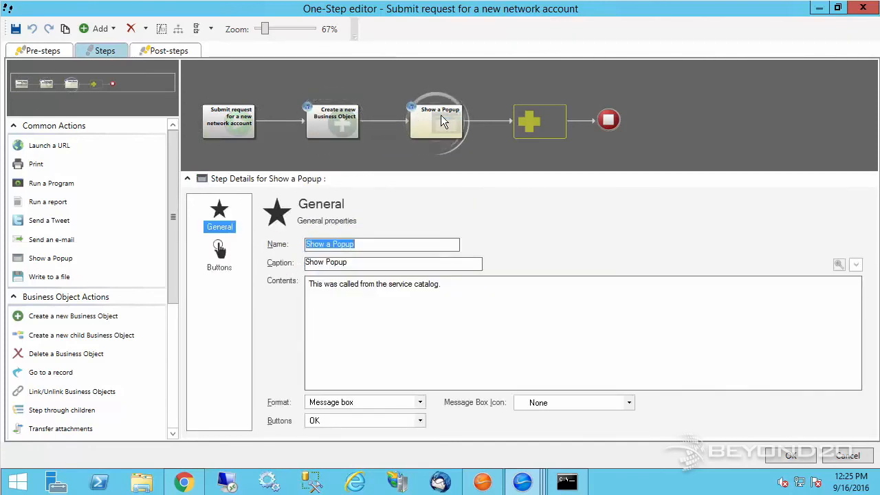
{"action": "left_click", "coordinate": [332, 129]}
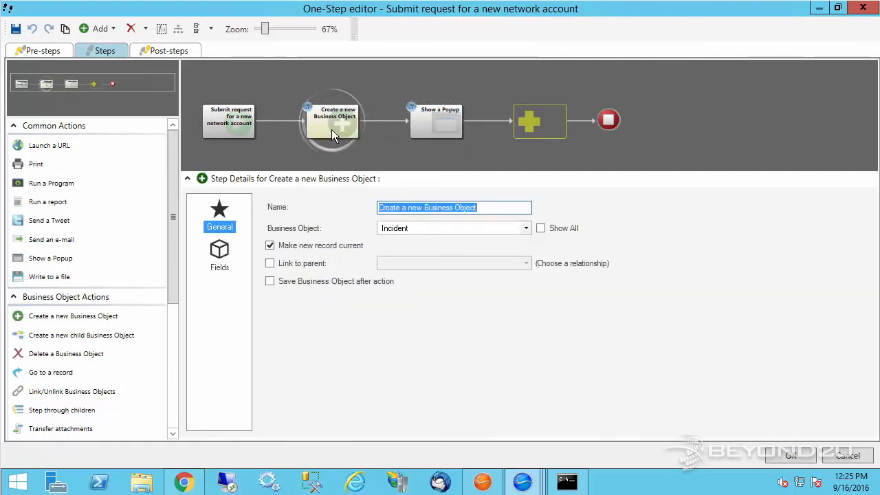
{"action": "left_click", "coordinate": [460, 118]}
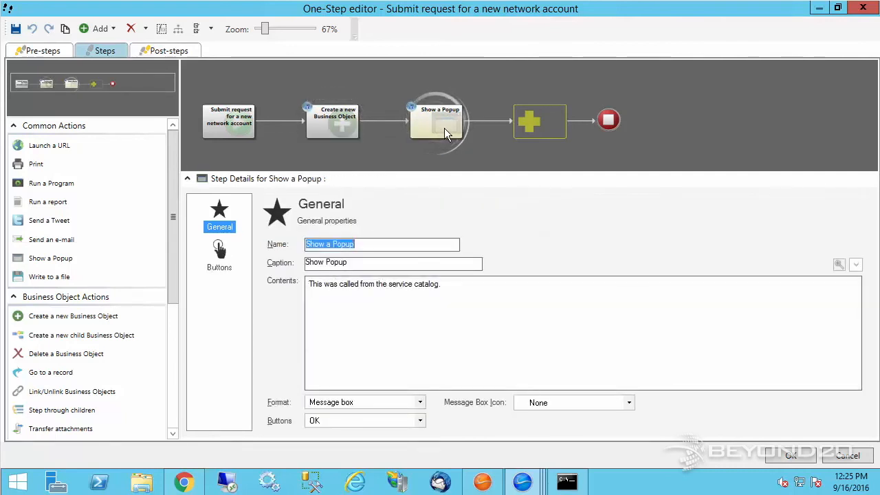
{"action": "left_click", "coordinate": [848, 455]}
{"action": "left_click", "coordinate": [850, 457]}
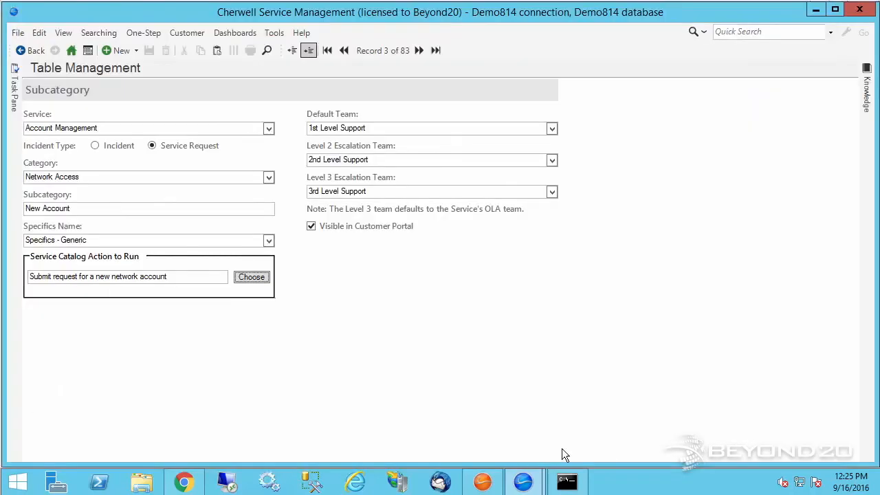
Step: Switch to the portal in Chrome and start a New Account request under Network Access in the Service Catalog
{"action": "left_click", "coordinate": [191, 481]}
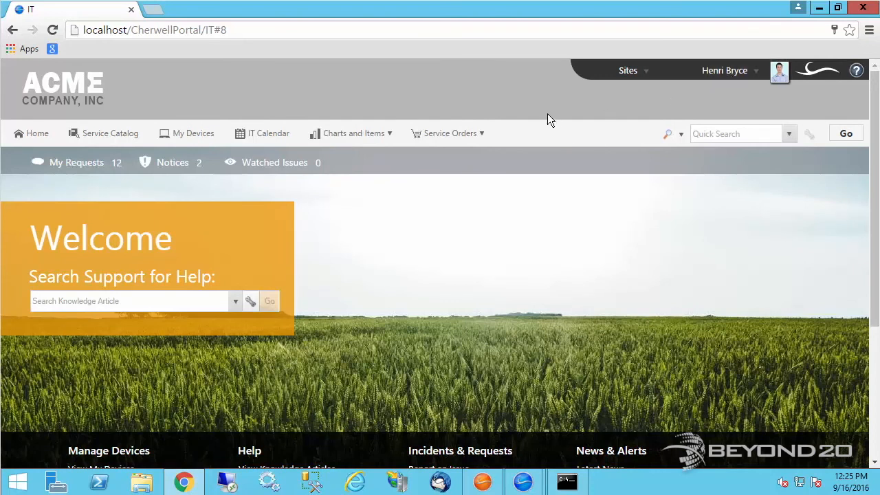
{"action": "left_click", "coordinate": [106, 138]}
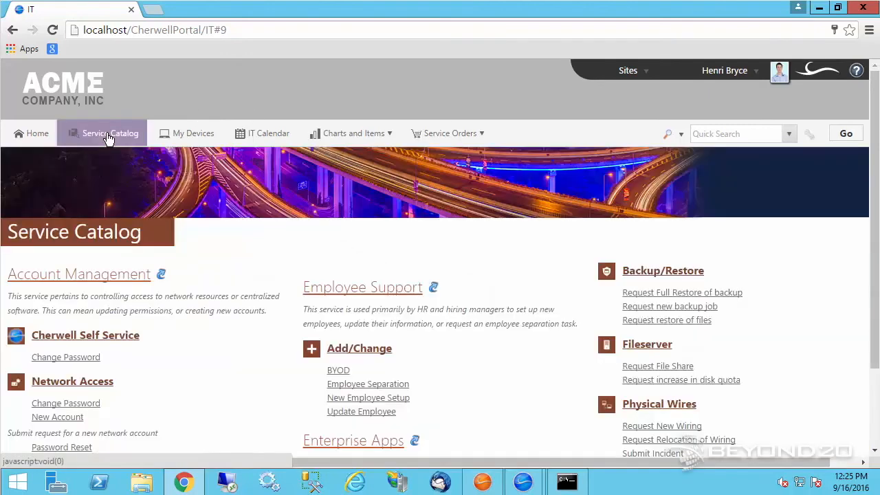
{"action": "scroll", "coordinate": [164, 307], "scroll_direction": "down", "scroll_amount": 2}
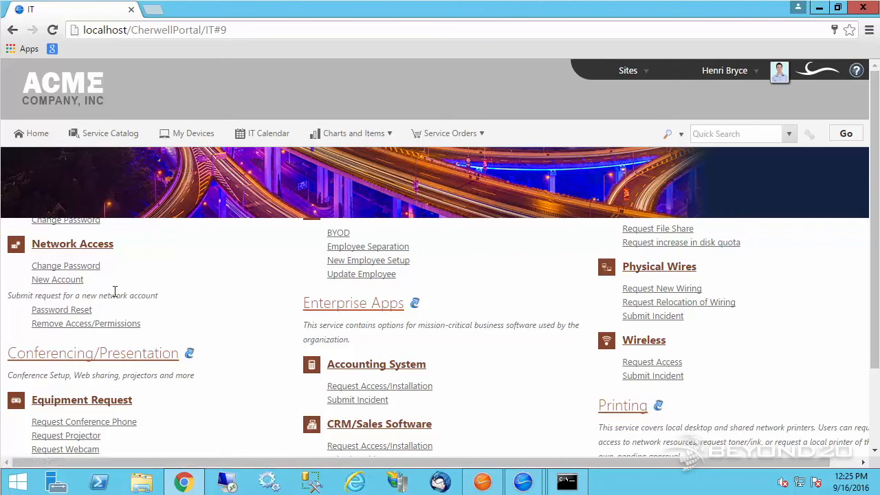
{"action": "left_click", "coordinate": [52, 282]}
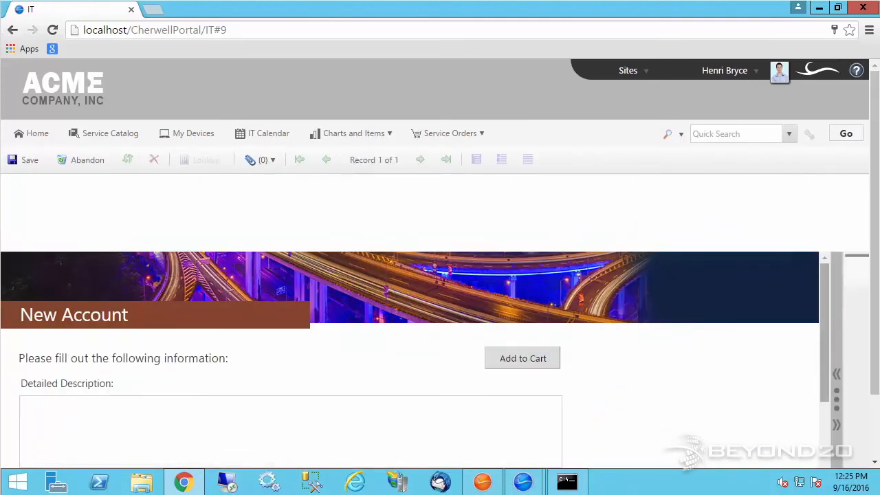
Step: Enter "Please create a new account." as the detailed description, add the request to the cart, and submit the order
{"action": "scroll", "coordinate": [876, 200], "scroll_direction": "down", "scroll_amount": 2}
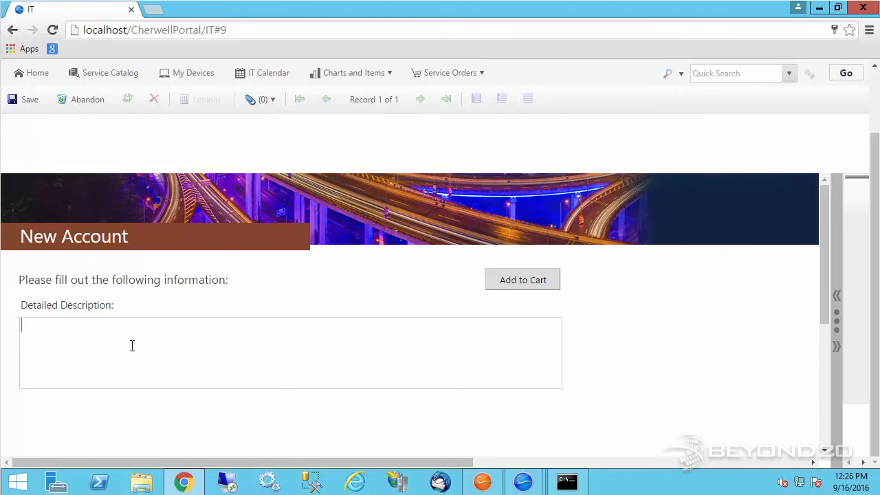
{"action": "type", "text": "Please create a new account."}
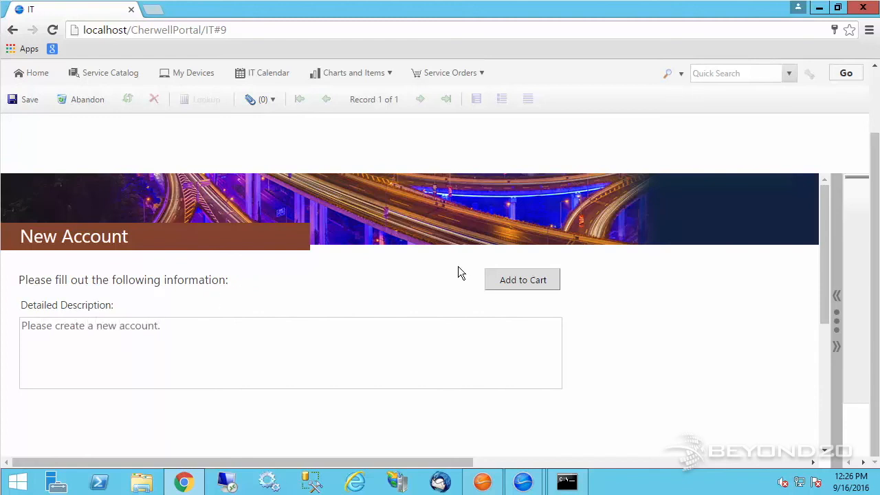
{"action": "left_click", "coordinate": [542, 280]}
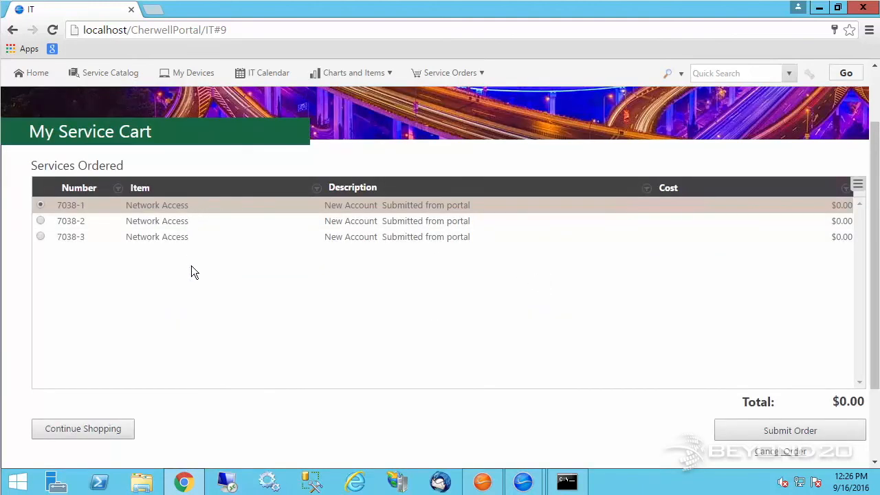
{"action": "left_click", "coordinate": [808, 432]}
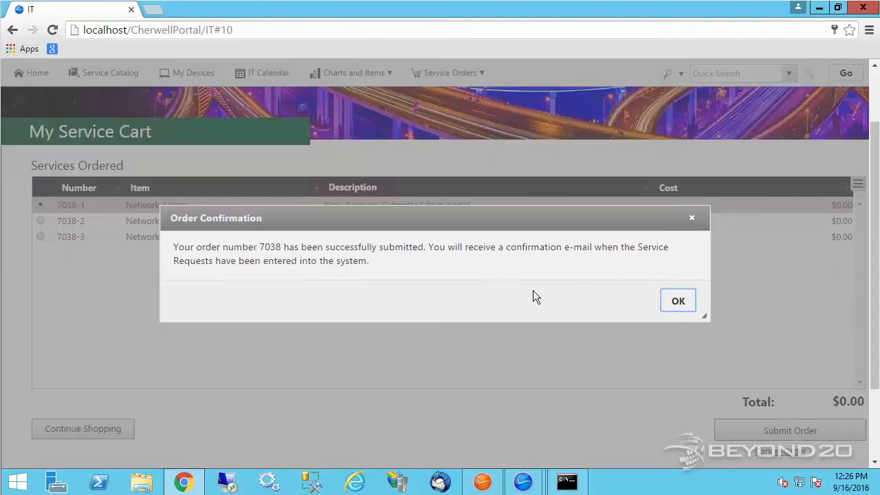
{"action": "left_click", "coordinate": [677, 303]}
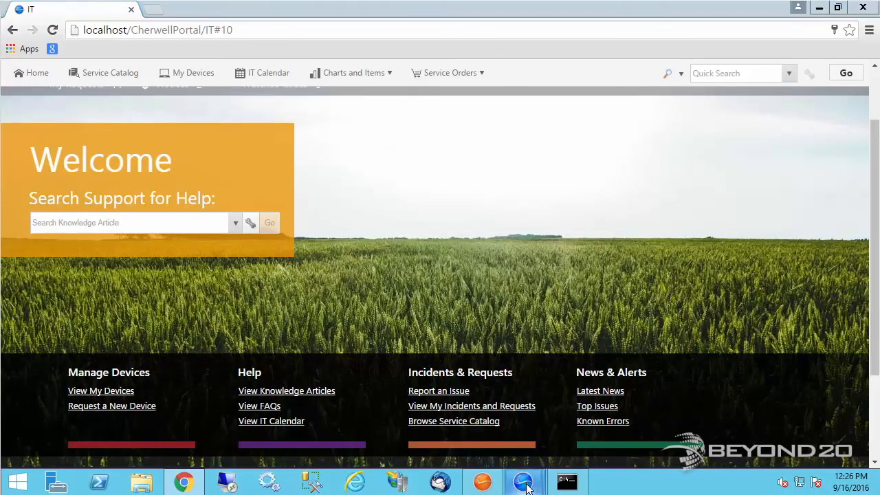
Step: Switch to the Cherwell Service Management client, search for open incidents, and review and reload the newest New Account request submitted from the portal
{"action": "mouse_move", "coordinate": [523, 481]}
{"action": "left_click", "coordinate": [505, 433]}
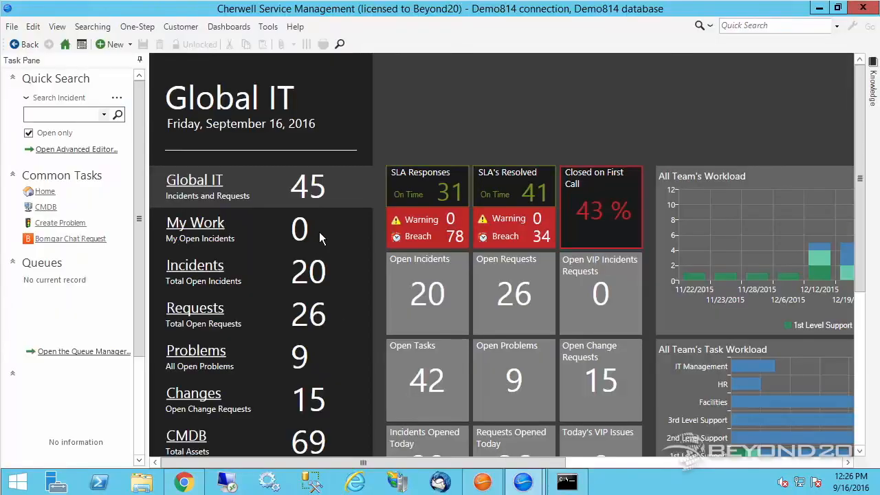
{"action": "left_click", "coordinate": [118, 115]}
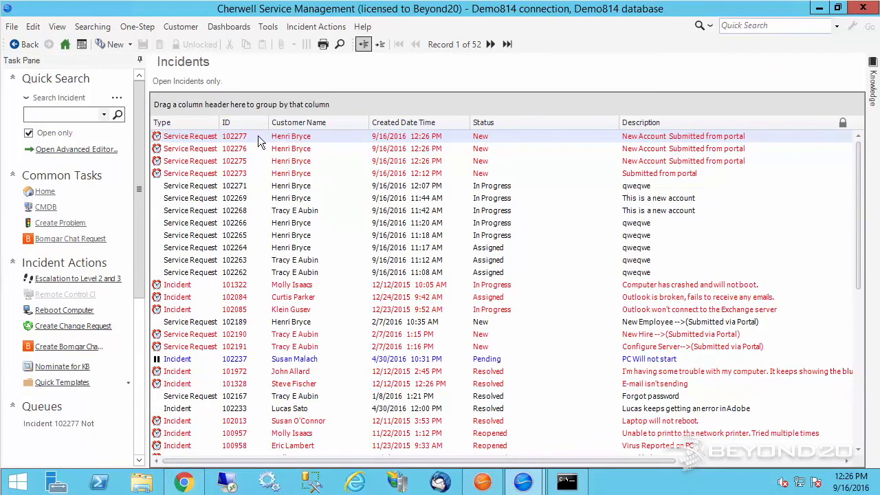
{"action": "double_click", "coordinate": [308, 141]}
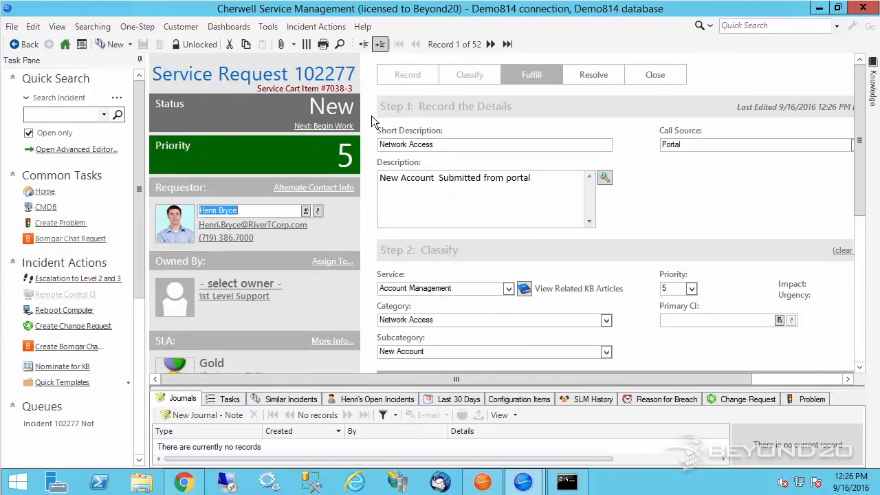
{"action": "scroll", "coordinate": [489, 308], "scroll_direction": "down", "scroll_amount": 1}
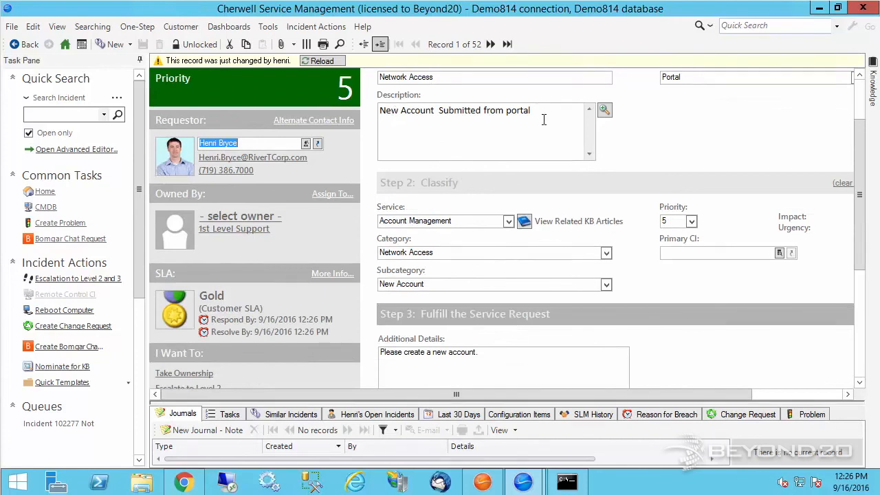
{"action": "scroll", "coordinate": [454, 125], "scroll_direction": "up", "scroll_amount": 1}
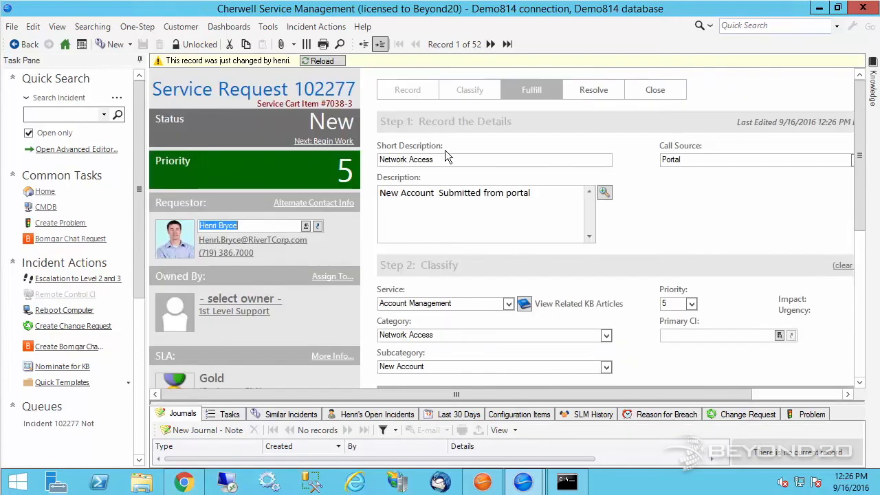
{"action": "left_click", "coordinate": [334, 61]}
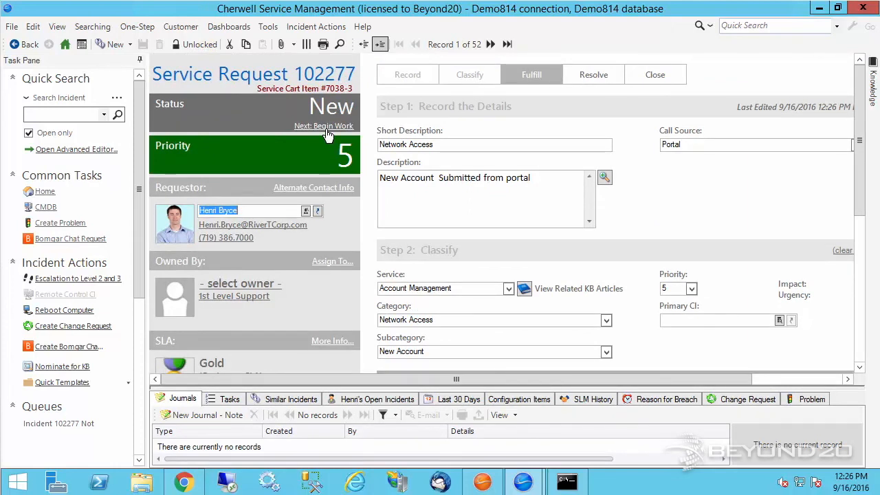
Step: Assign the service request an owner from the user list
{"action": "left_click", "coordinate": [274, 284]}
{"action": "left_click", "coordinate": [498, 245]}
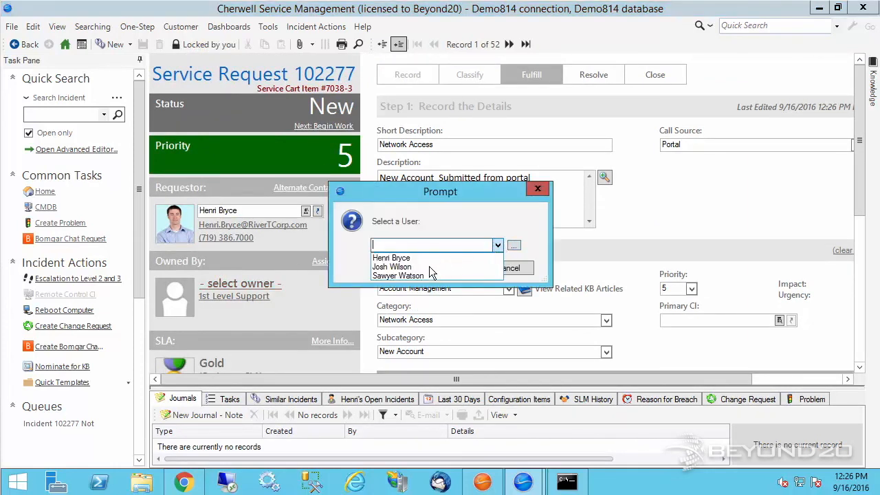
{"action": "left_click", "coordinate": [413, 273]}
{"action": "left_click", "coordinate": [457, 269]}
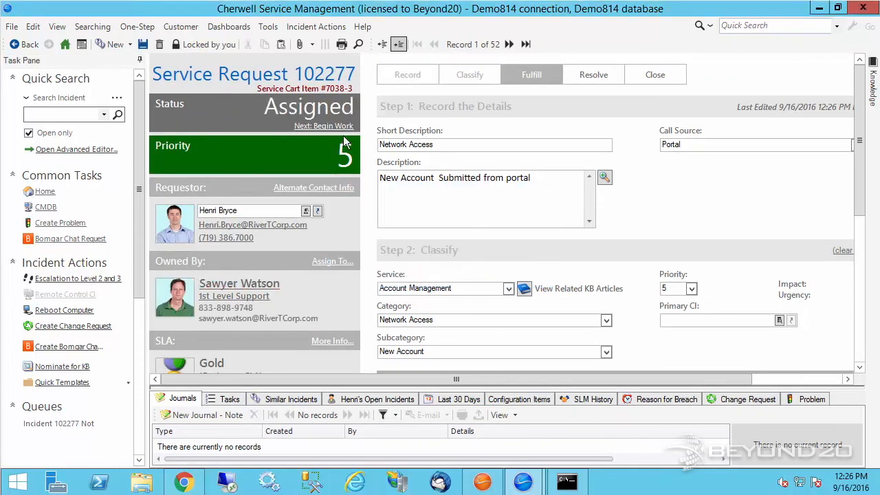
Step: Save the assigned request and begin work on it to run its service catalog action, dismissing the popup
{"action": "left_click", "coordinate": [143, 44]}
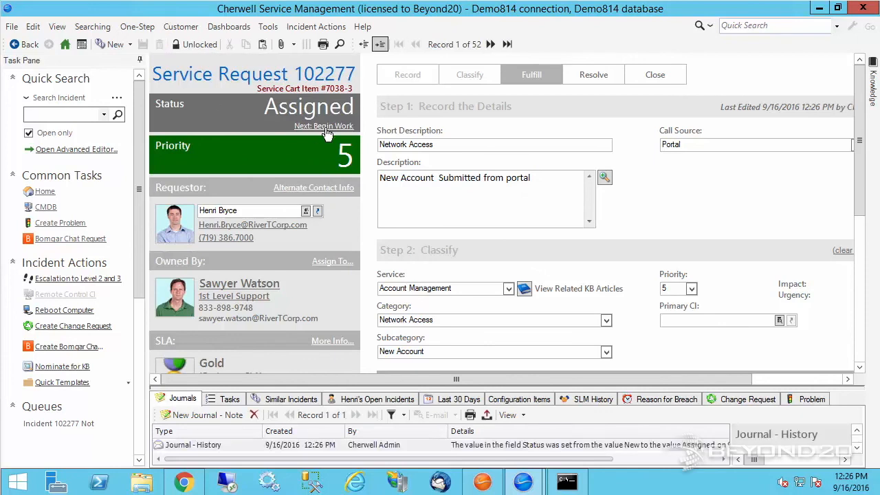
{"action": "left_click", "coordinate": [326, 128]}
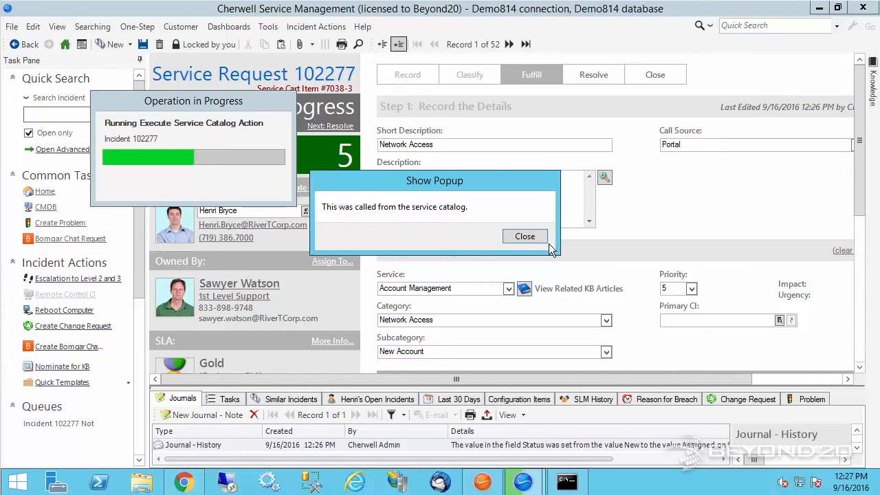
{"action": "left_click", "coordinate": [531, 239]}
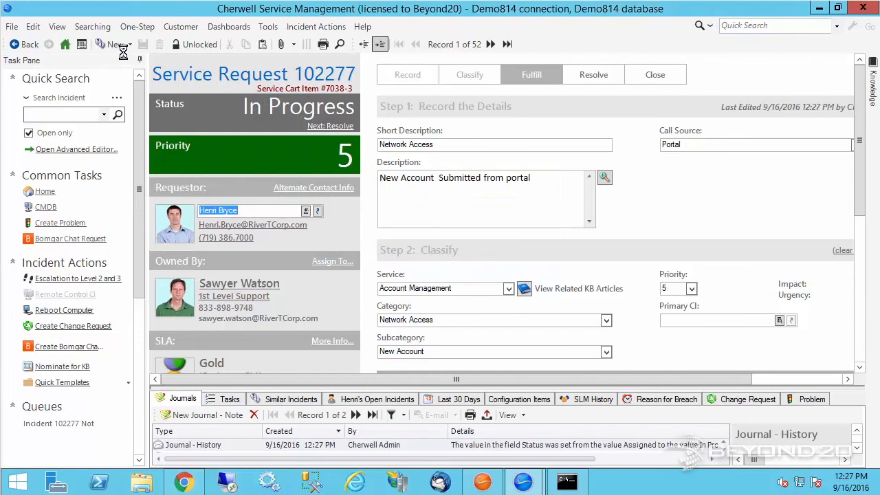